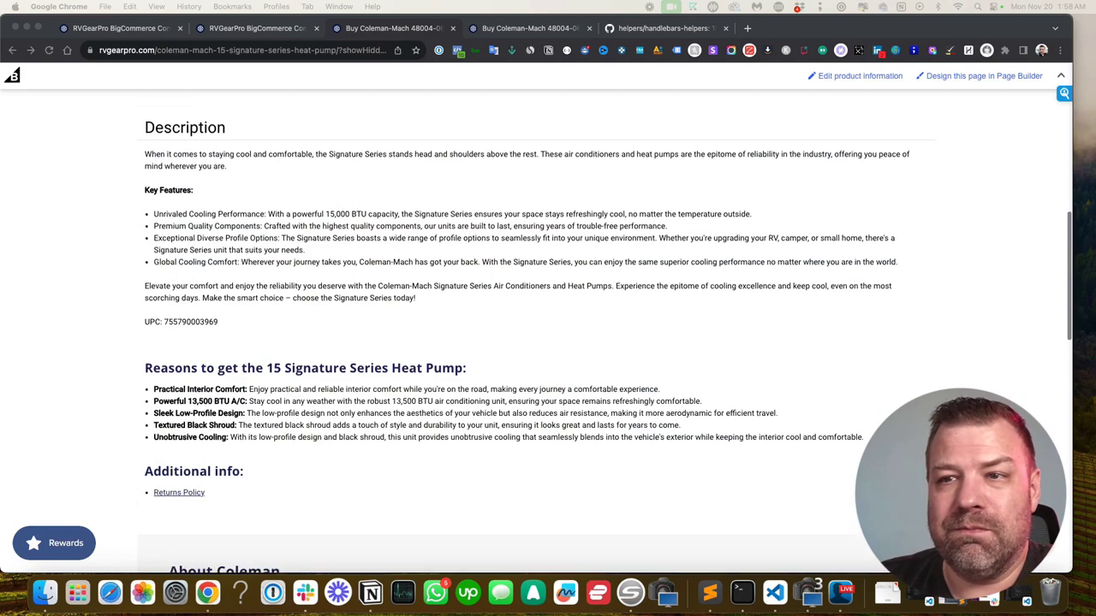
# Bring up the Custom Fields section of the 15 Signature Series Heat Pump in the BigCommerce product editor
pyautogui.scroll(10, 548, 342)
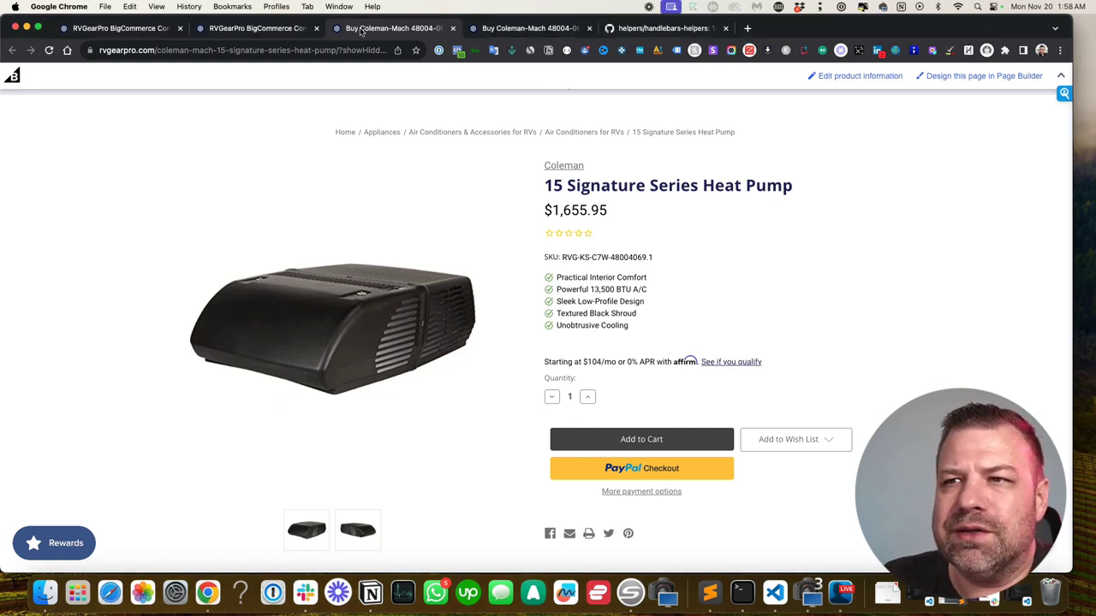
pyautogui.click(257, 28)
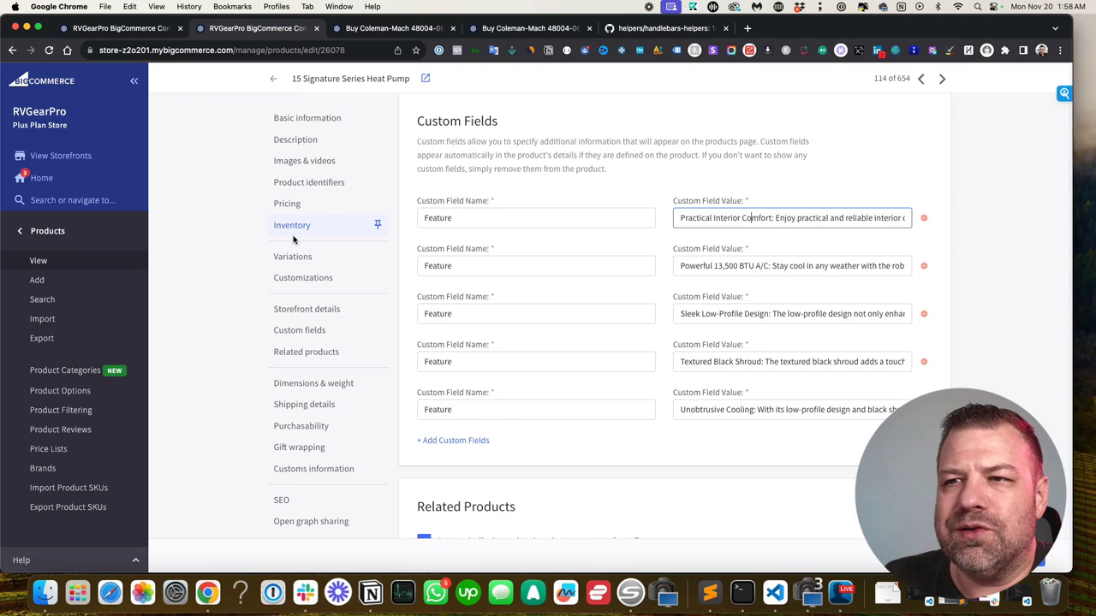
pyautogui.scroll(3, 300, 235)
pyautogui.scroll(-2, 298, 333)
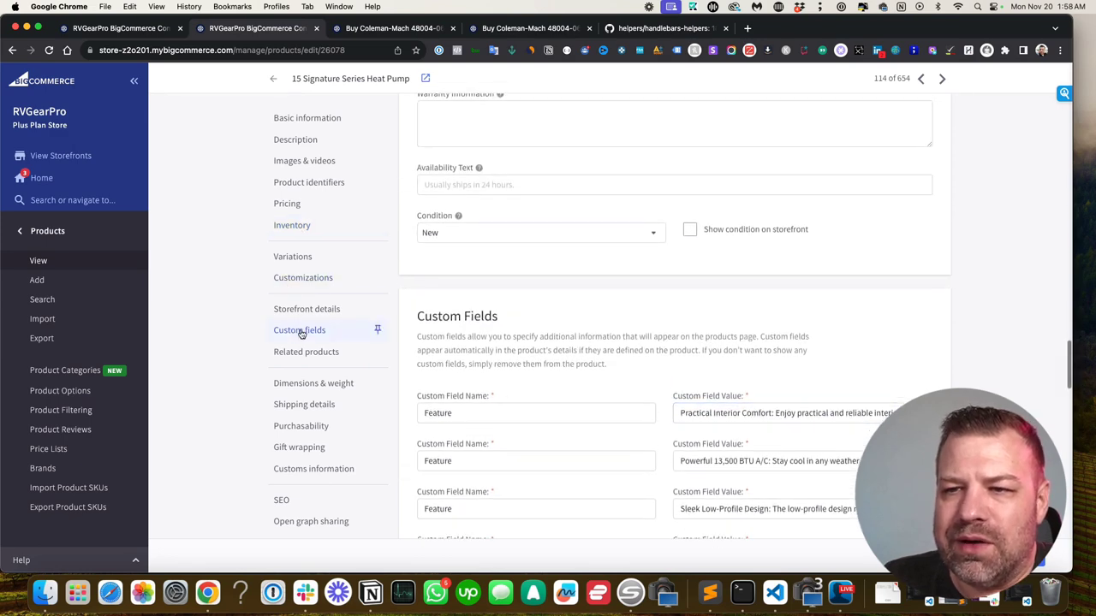
pyautogui.scroll(8, 312, 308)
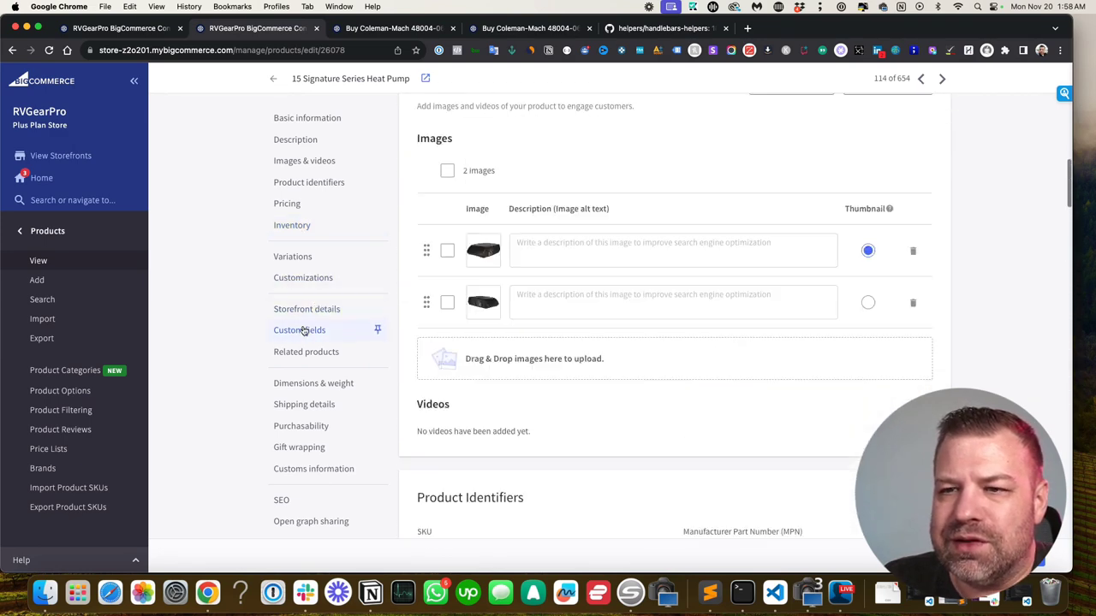
pyautogui.scroll(-10, 302, 333)
pyautogui.click(301, 332)
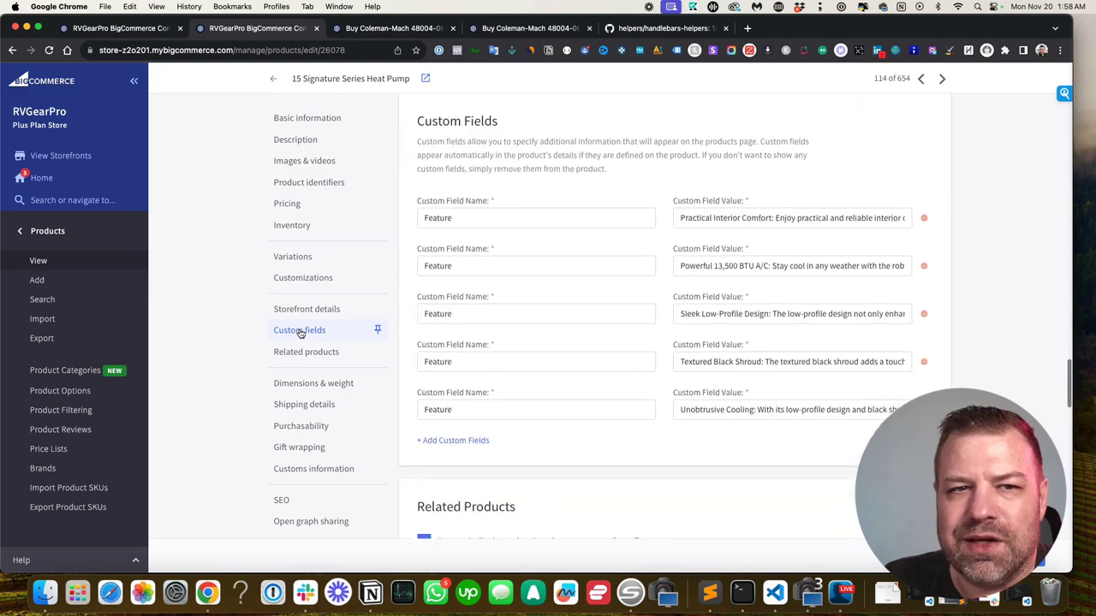
# Review the custom field names of all five Feature entries
pyautogui.click(455, 221)
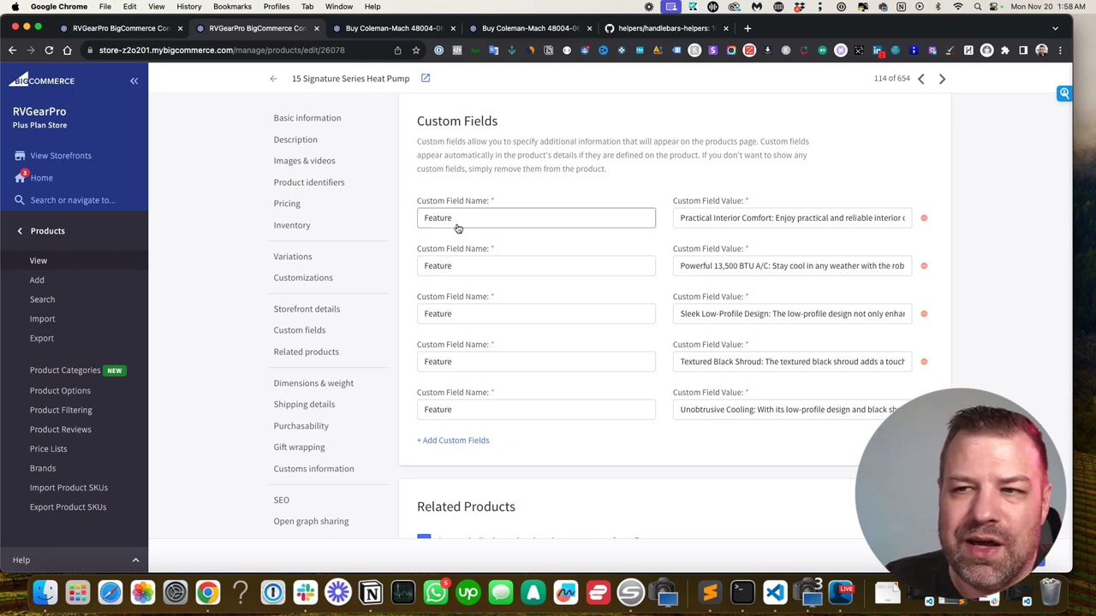
pyautogui.doubleClick(445, 219)
pyautogui.doubleClick(437, 266)
pyautogui.doubleClick(428, 313)
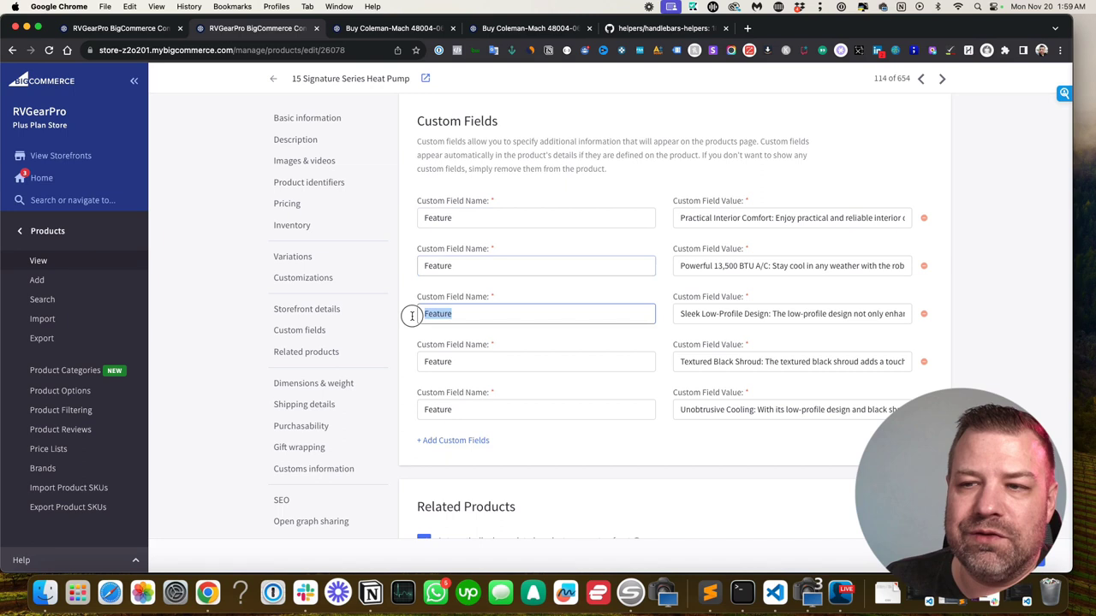
pyautogui.doubleClick(428, 361)
pyautogui.doubleClick(456, 409)
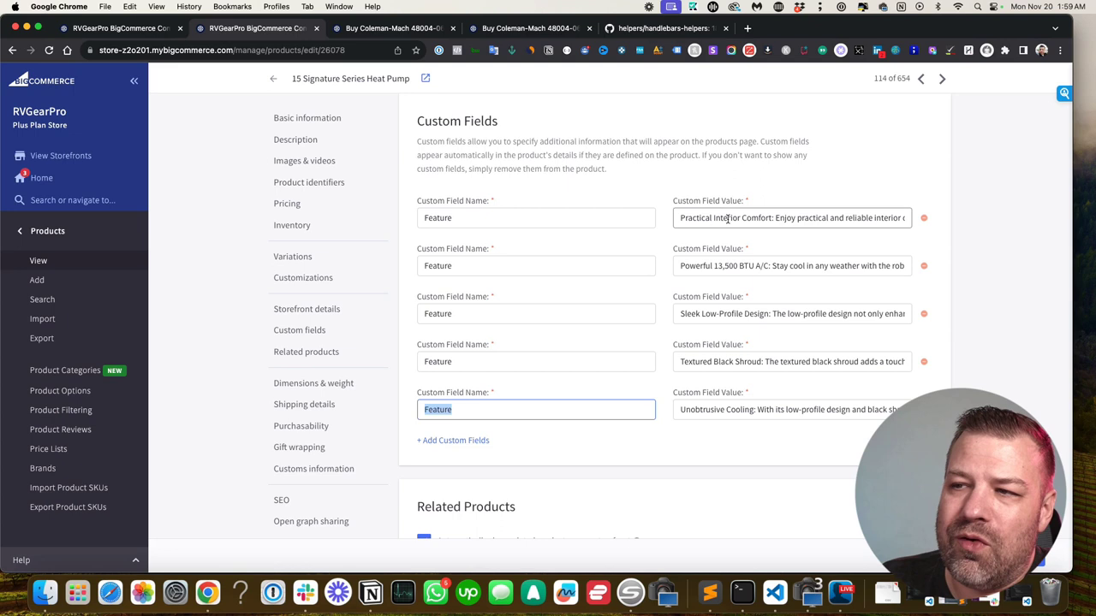
# Examine the title before the colon and the description after it in the first two Feature values
pyautogui.moveTo(774, 219); pyautogui.dragTo(666, 218)
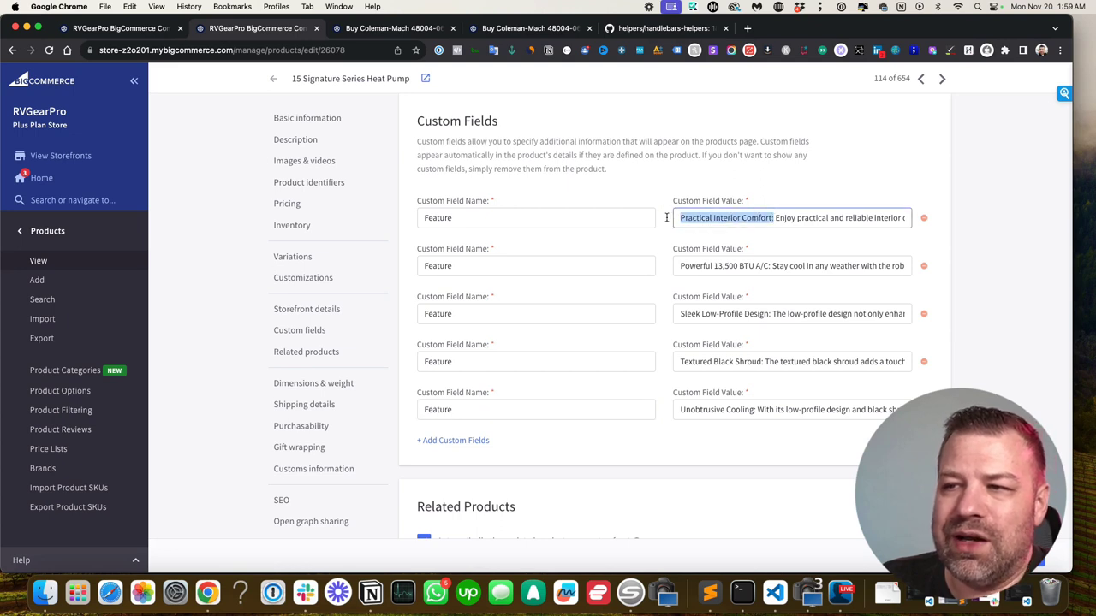
pyautogui.click(776, 217)
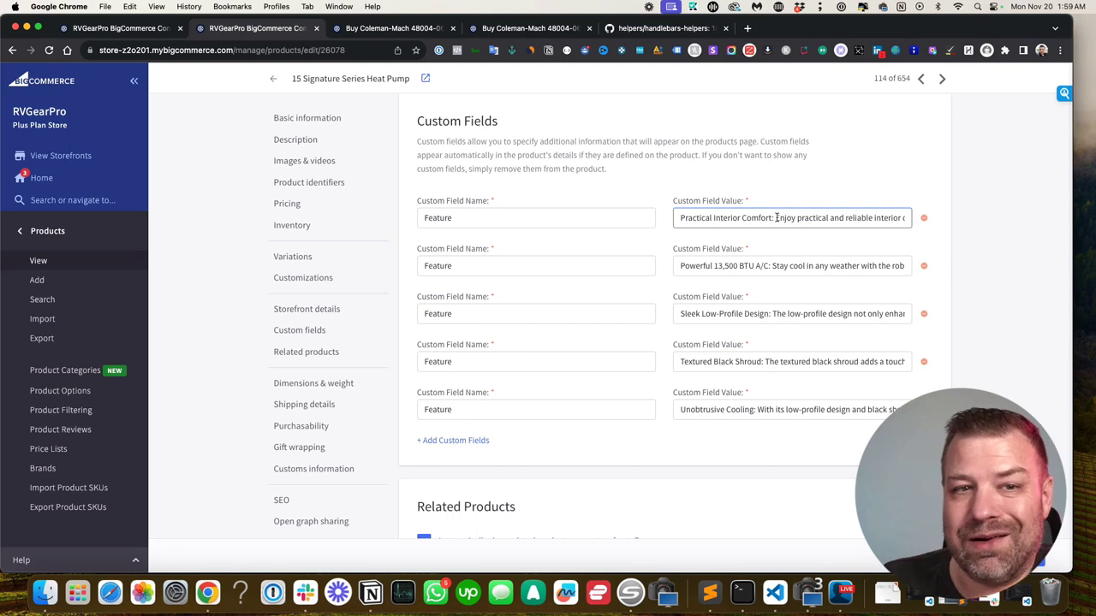
pyautogui.moveTo(776, 217); pyautogui.dragTo(908, 218)
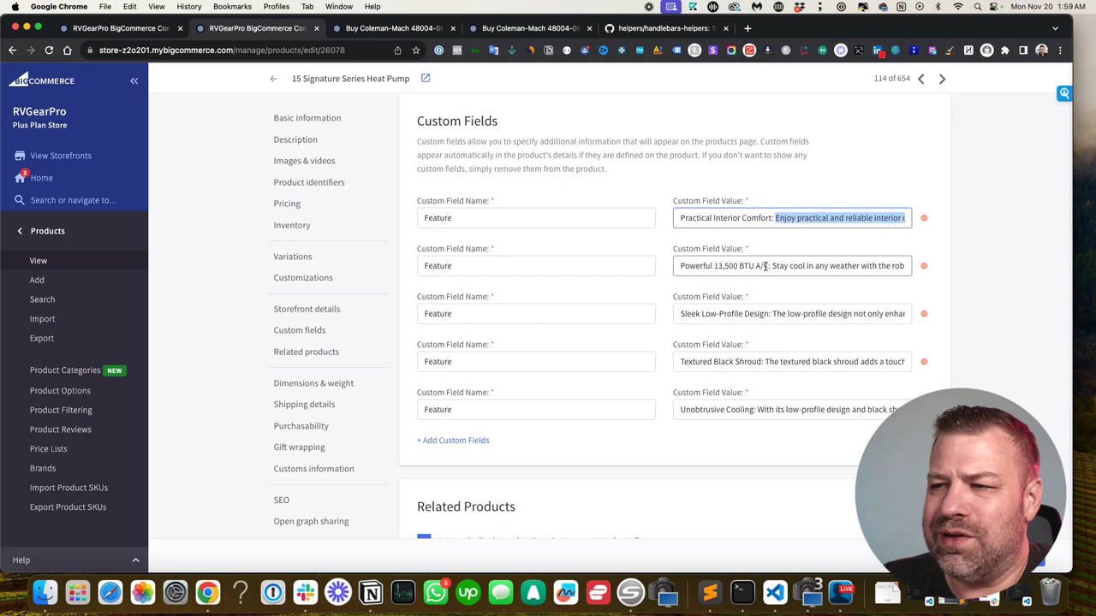
pyautogui.click(775, 265)
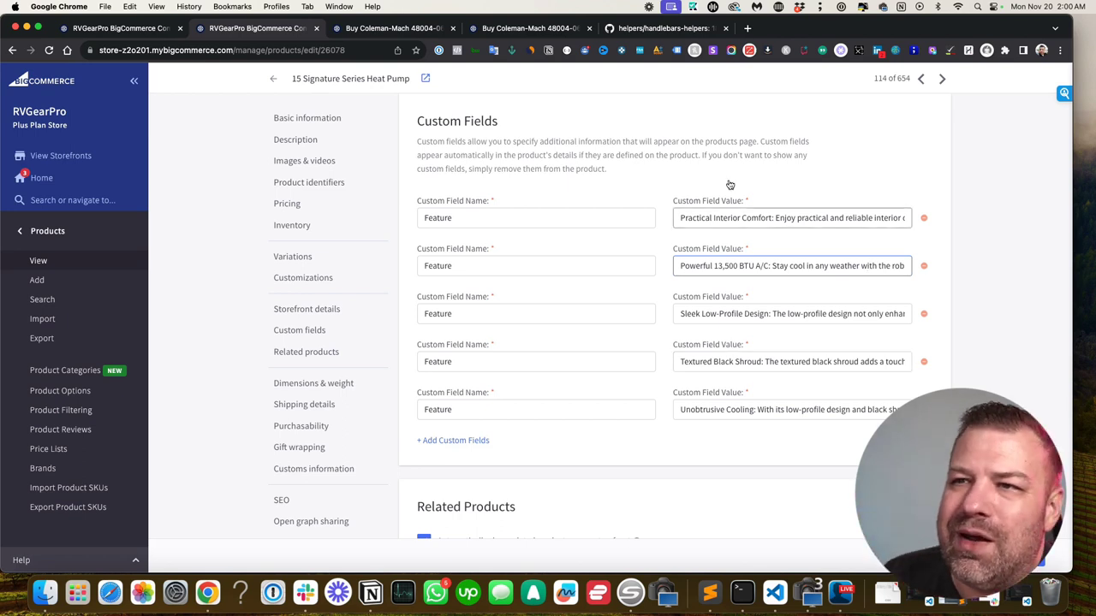
# On the storefront product page, review the short feature checklist under the SKU and the full feature list below the description
pyautogui.click(395, 27)
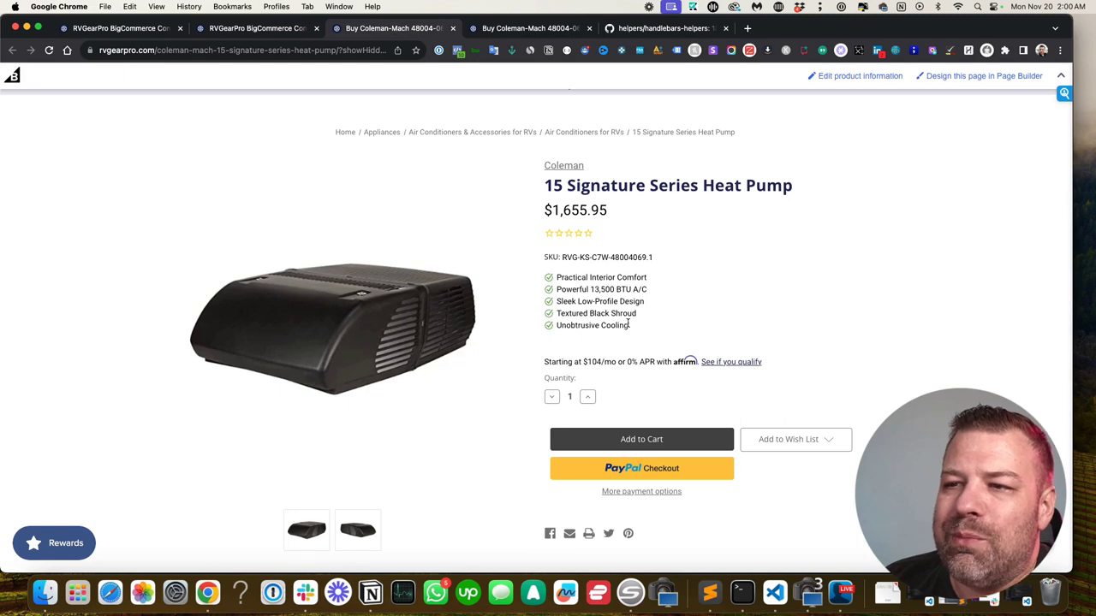
pyautogui.moveTo(630, 327); pyautogui.dragTo(554, 279)
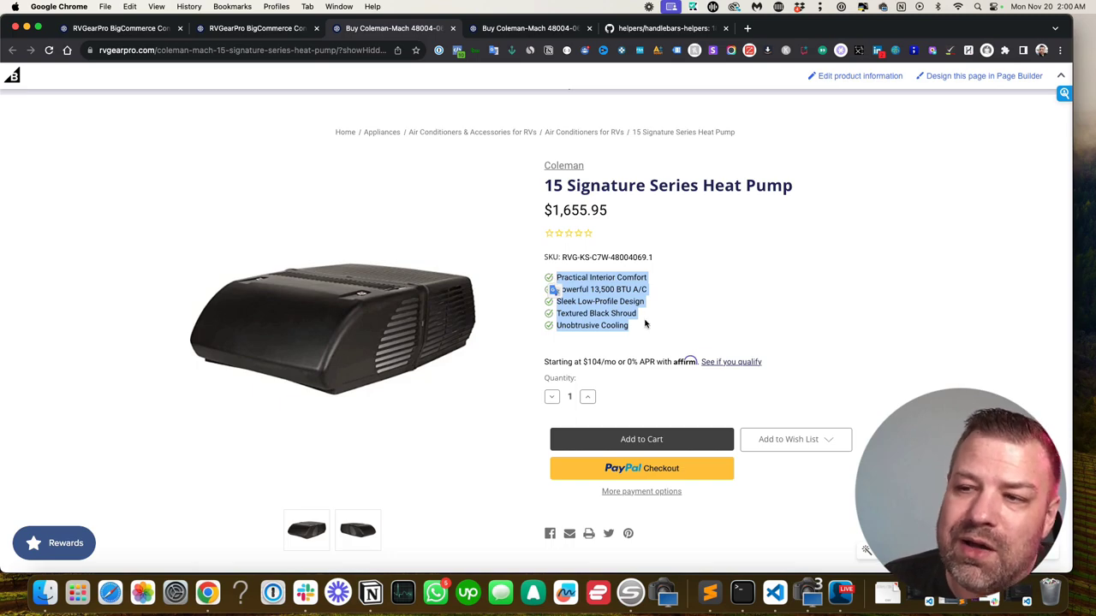
pyautogui.click(638, 338)
pyautogui.scroll(-5, 636, 337)
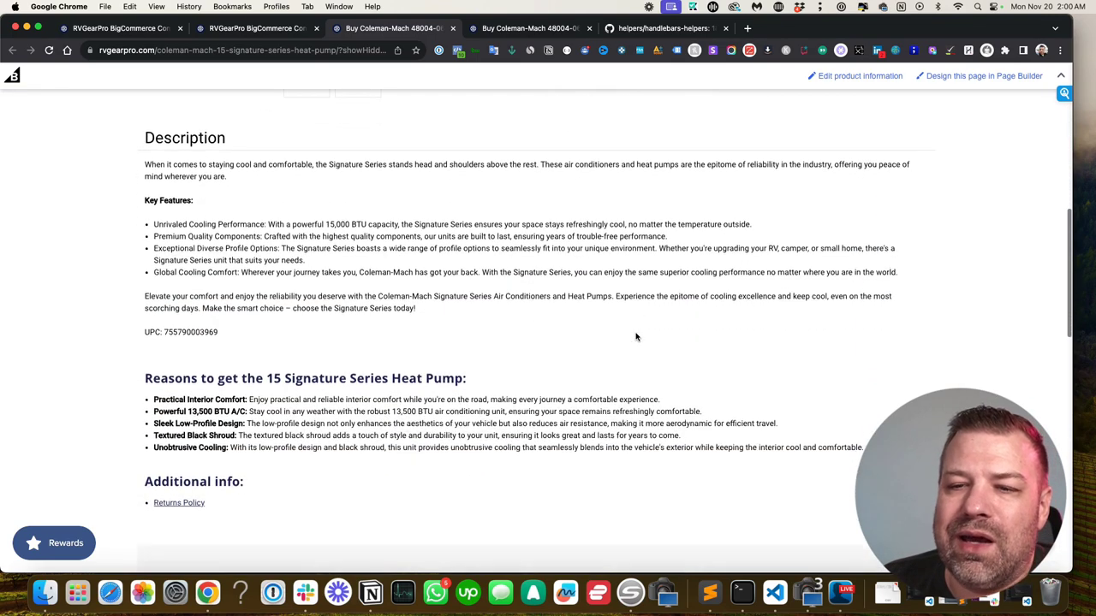
pyautogui.scroll(-2, 636, 337)
pyautogui.moveTo(866, 358); pyautogui.dragTo(135, 300)
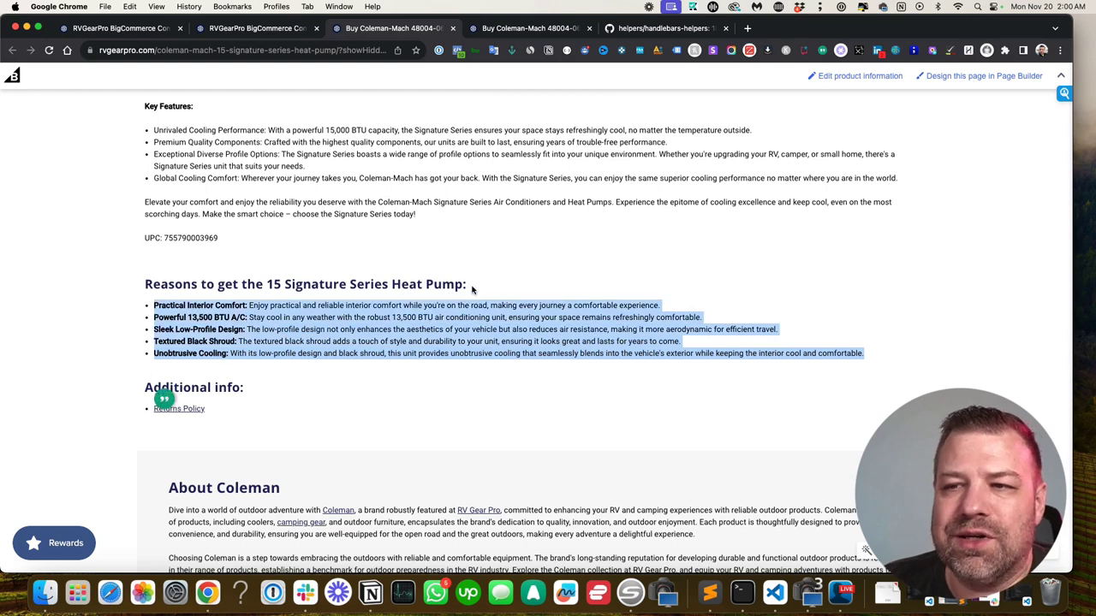
# Examine the "Reasons to get the" heading and compare the product name in it with the product title
pyautogui.moveTo(472, 290); pyautogui.dragTo(143, 283)
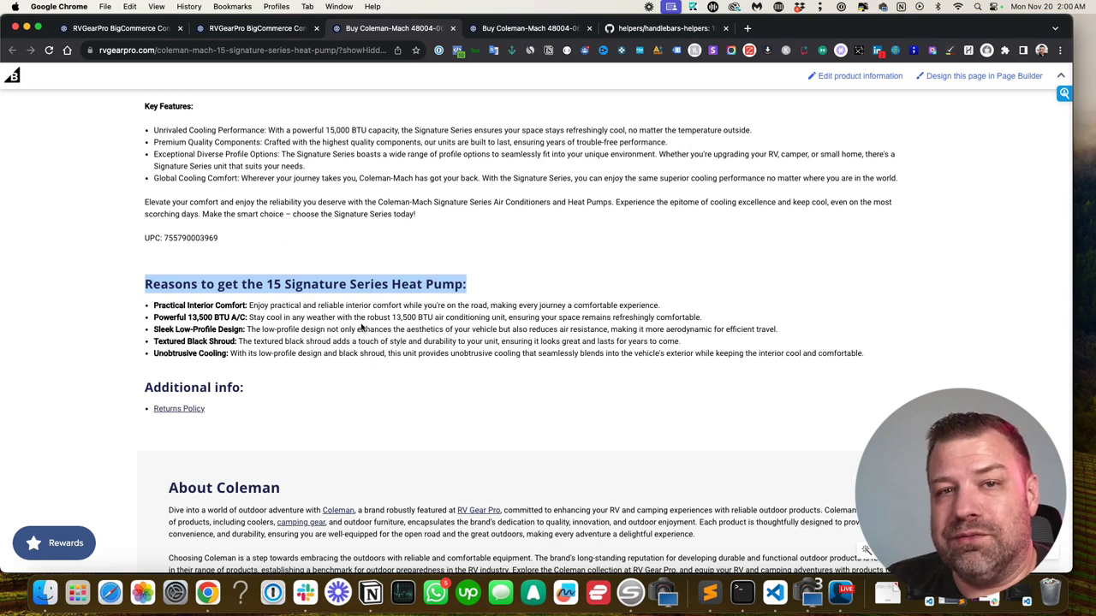
pyautogui.click(407, 318)
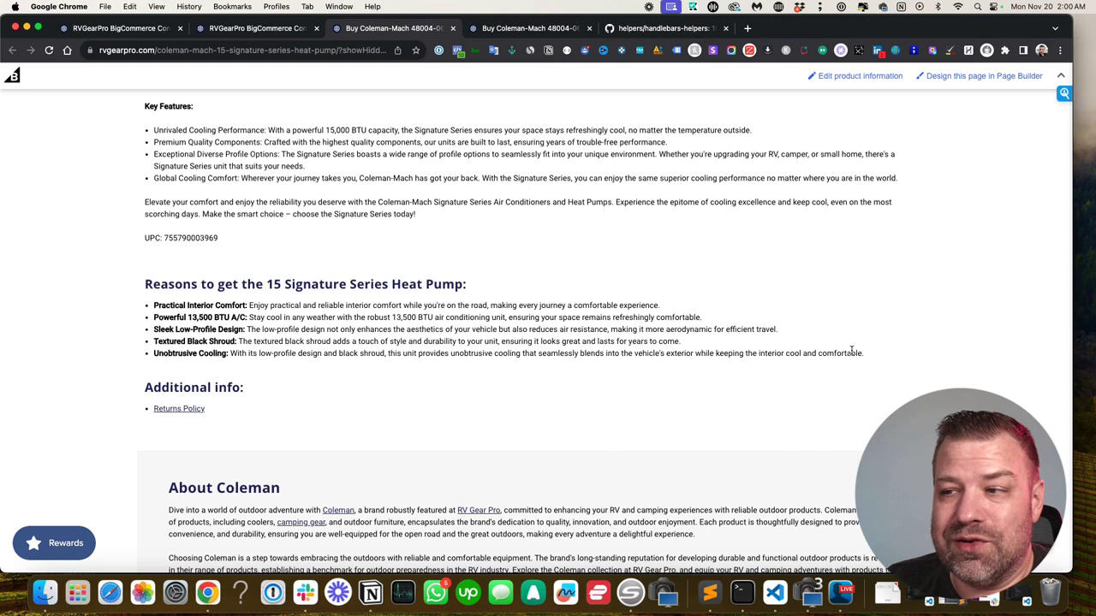
pyautogui.moveTo(496, 291); pyautogui.dragTo(129, 279)
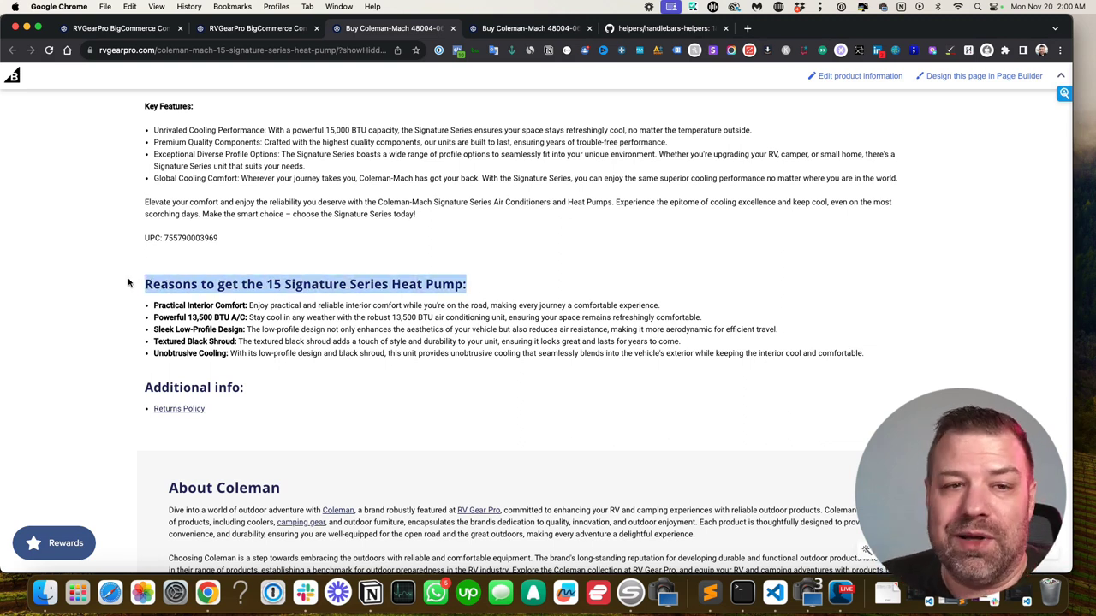
pyautogui.click(378, 301)
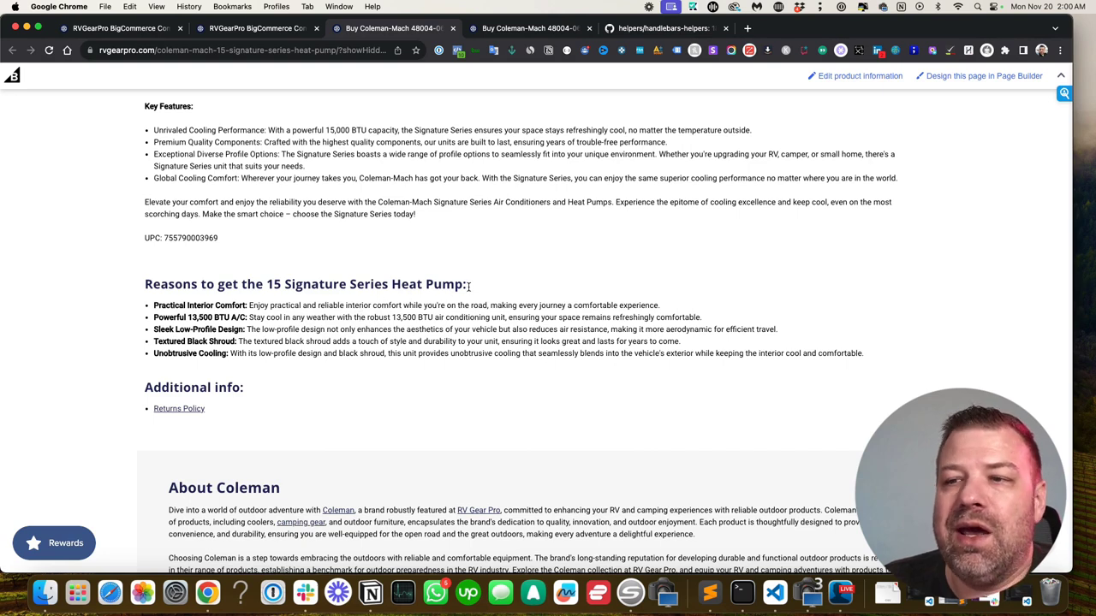
pyautogui.moveTo(468, 286)
pyautogui.mouseDown()
pyautogui.moveTo(146, 283)
pyautogui.moveTo(276, 283)
pyautogui.mouseUp()
pyautogui.click(144, 287)
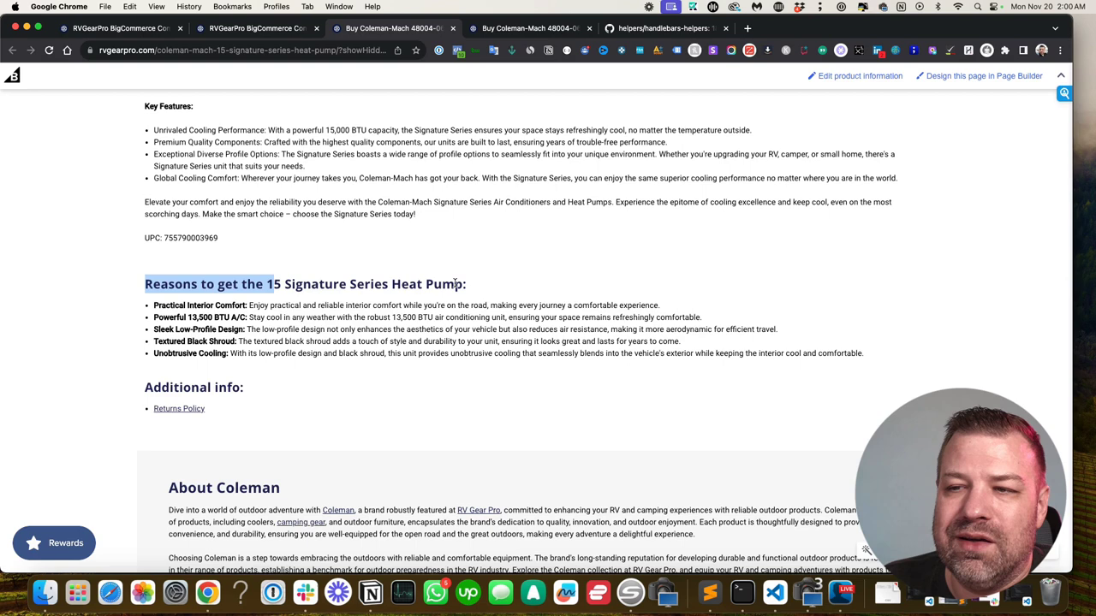
pyautogui.moveTo(463, 285); pyautogui.dragTo(267, 284)
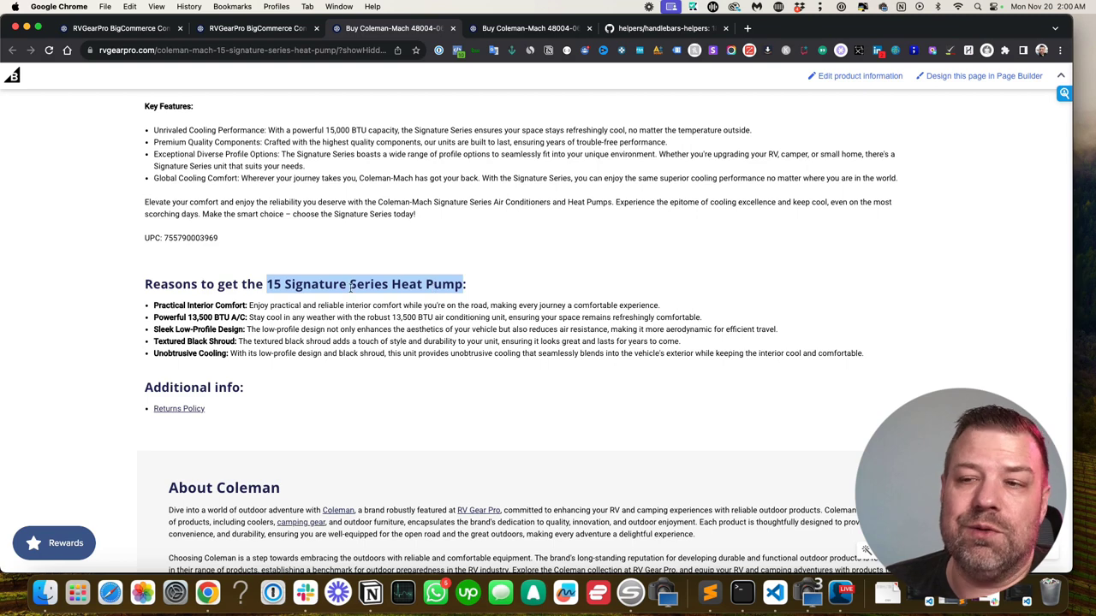
pyautogui.scroll(15, 350, 287)
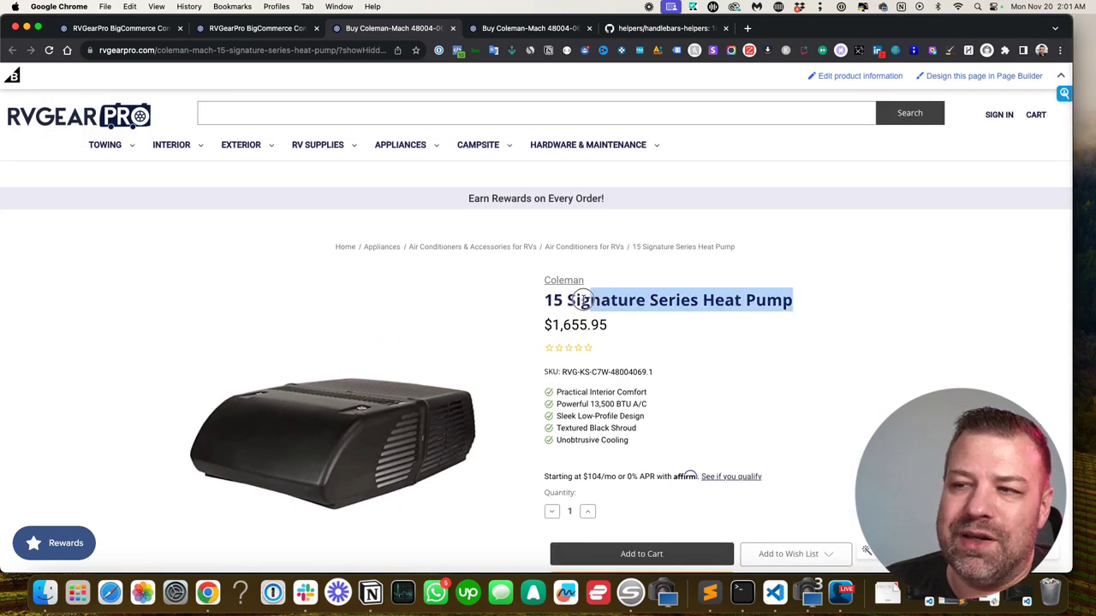
pyautogui.moveTo(582, 300); pyautogui.dragTo(541, 301)
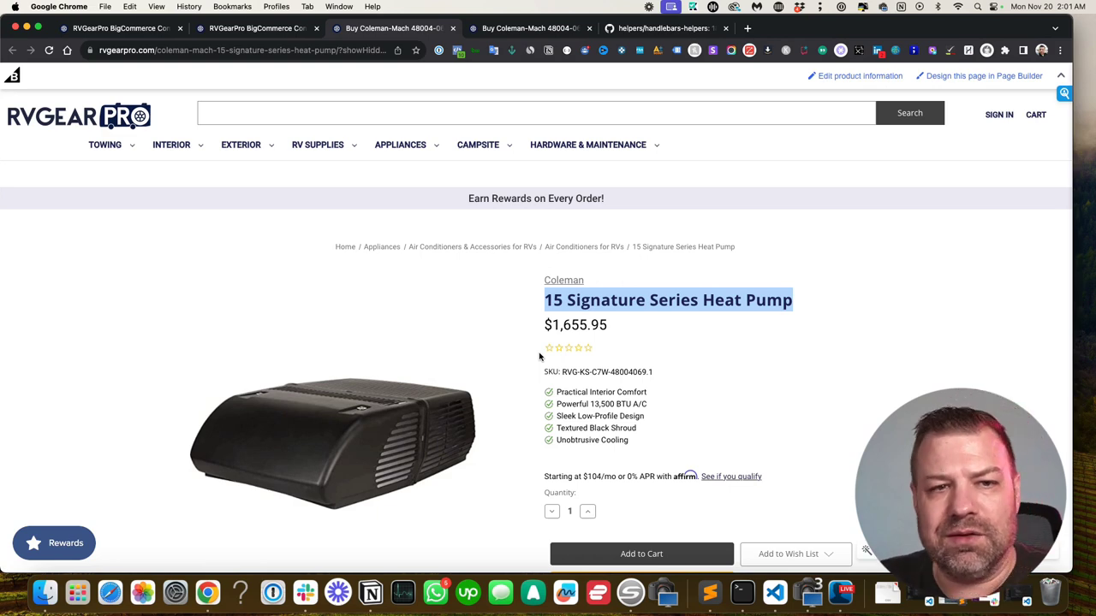
# Return to the "Reasons to get the 15 Signature Series Heat Pump" section and review its heading and five bullets
pyautogui.scroll(-5, 539, 356)
pyautogui.scroll(3, 565, 326)
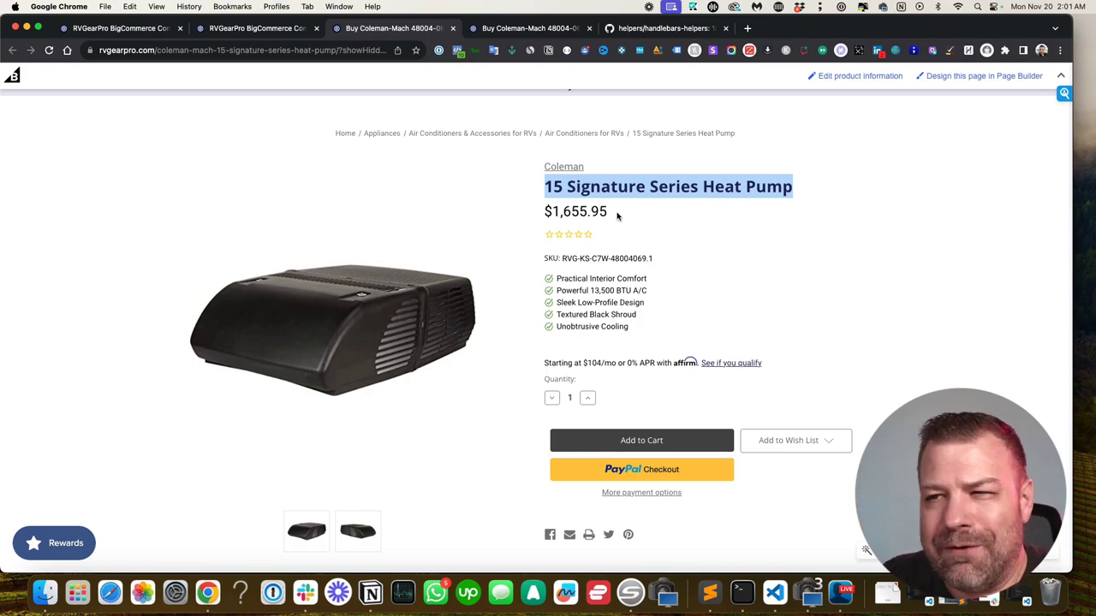
pyautogui.scroll(-10, 483, 279)
pyautogui.scroll(-1, 292, 359)
pyautogui.moveTo(476, 341); pyautogui.dragTo(146, 338)
pyautogui.click(227, 322)
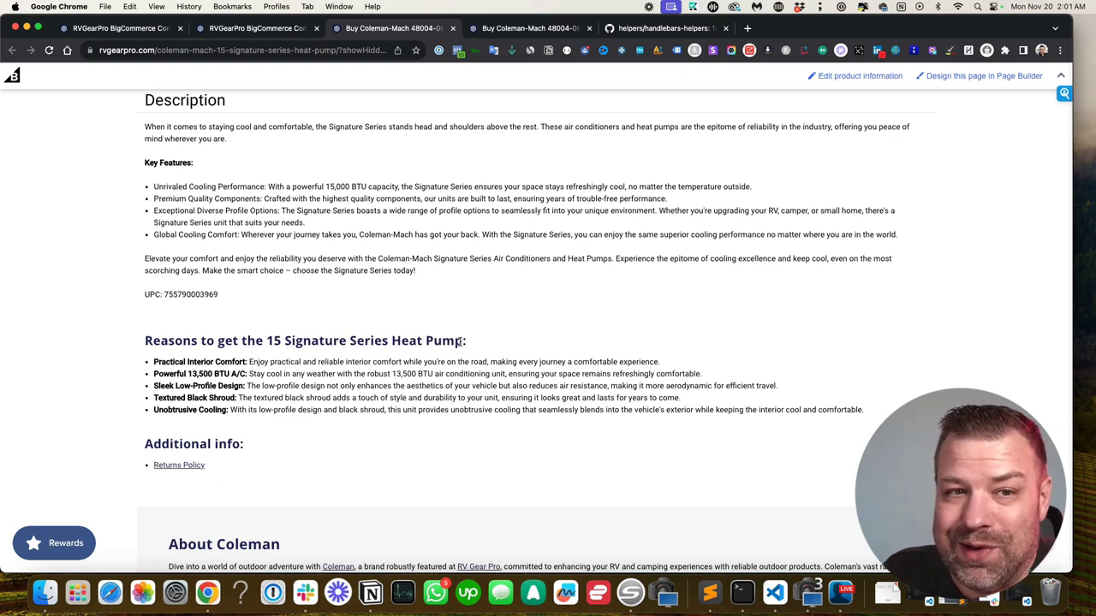
pyautogui.moveTo(155, 362); pyautogui.dragTo(866, 409)
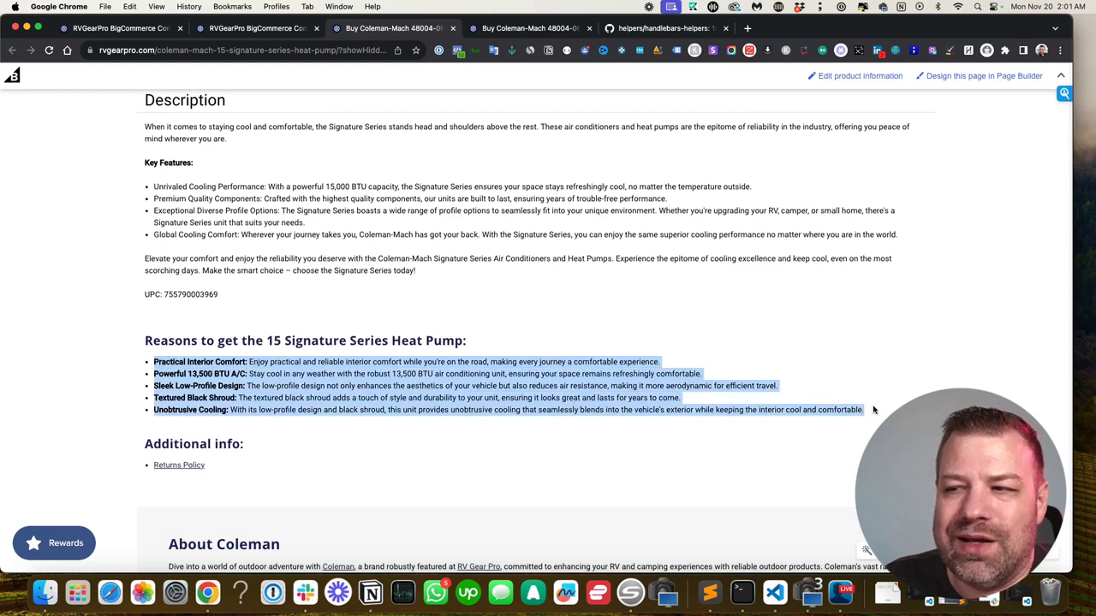
# Compare the Feature values in the product editor with the bold title and description of the storefront's Practical Interior Comfort bullet
pyautogui.click(274, 30)
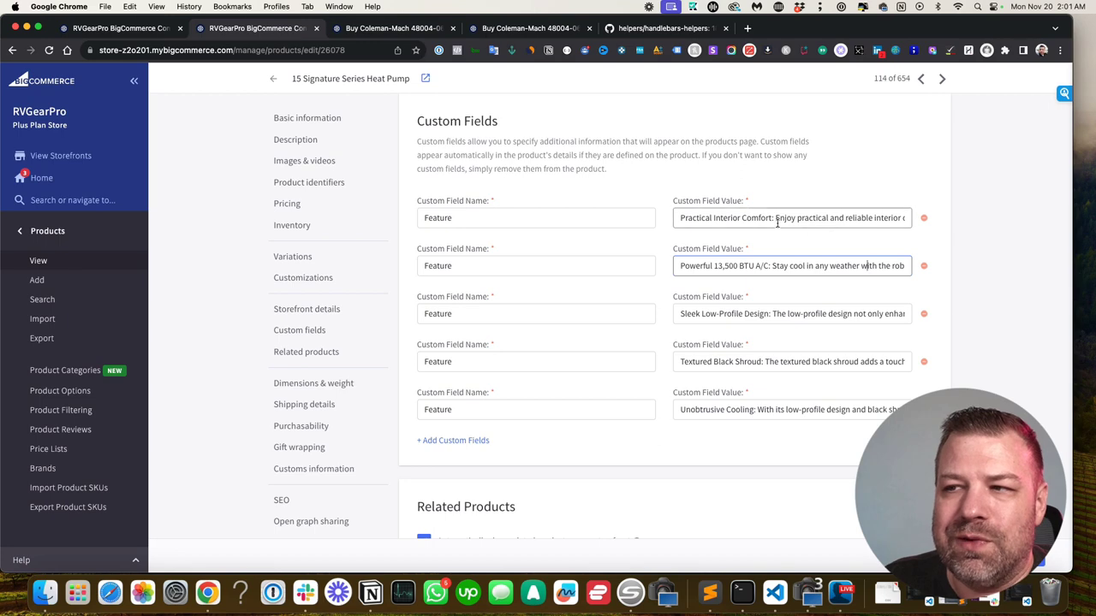
pyautogui.click(401, 28)
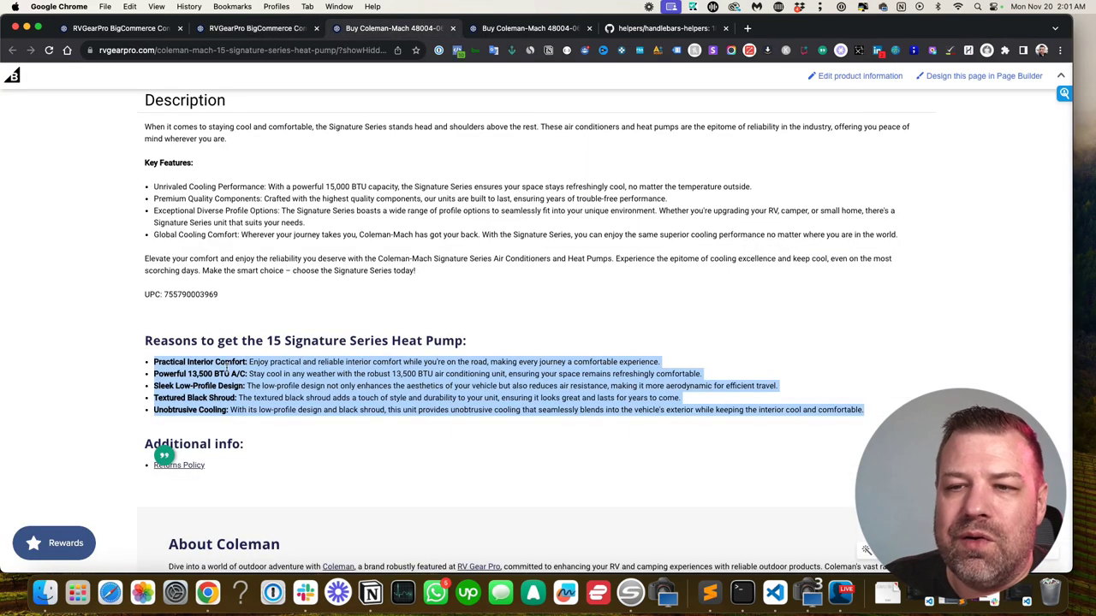
pyautogui.click(245, 370)
pyautogui.moveTo(247, 362); pyautogui.dragTo(147, 362)
pyautogui.click(288, 362)
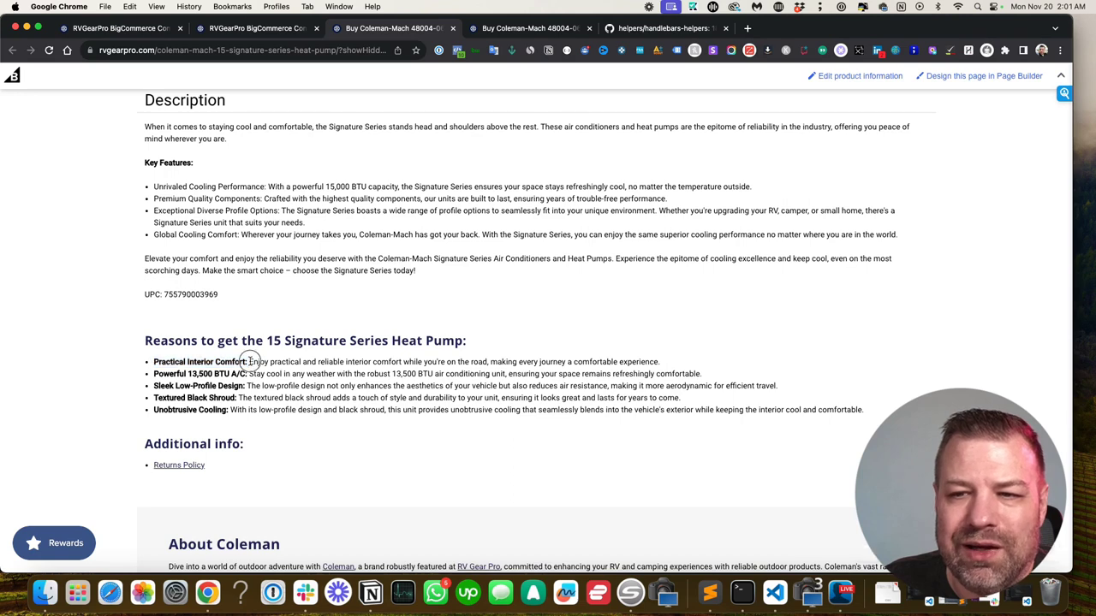
pyautogui.moveTo(250, 362); pyautogui.dragTo(690, 359)
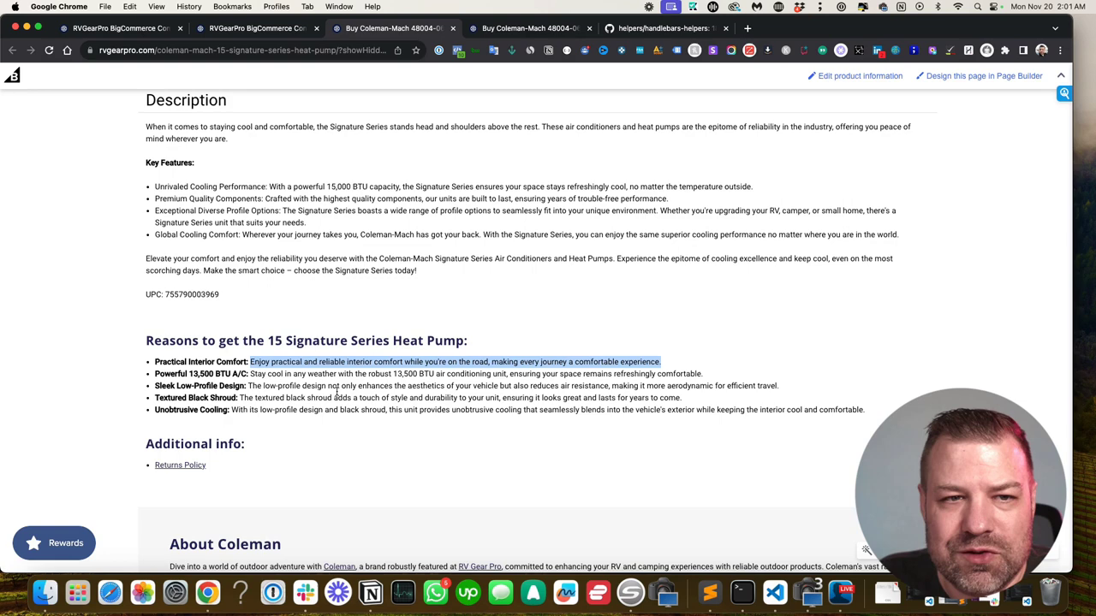
# Examine the full Practical Interior Comfort bullet and where its bold title splits from the description
pyautogui.scroll(1, 250, 381)
pyautogui.click(251, 383)
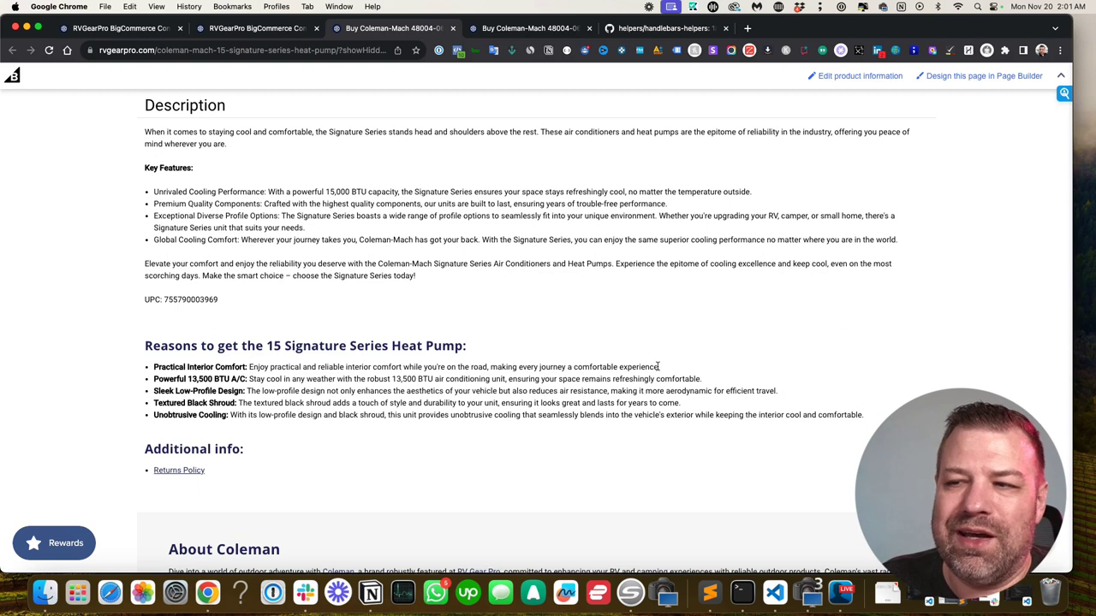
pyautogui.moveTo(664, 367); pyautogui.dragTo(151, 367)
pyautogui.click(235, 376)
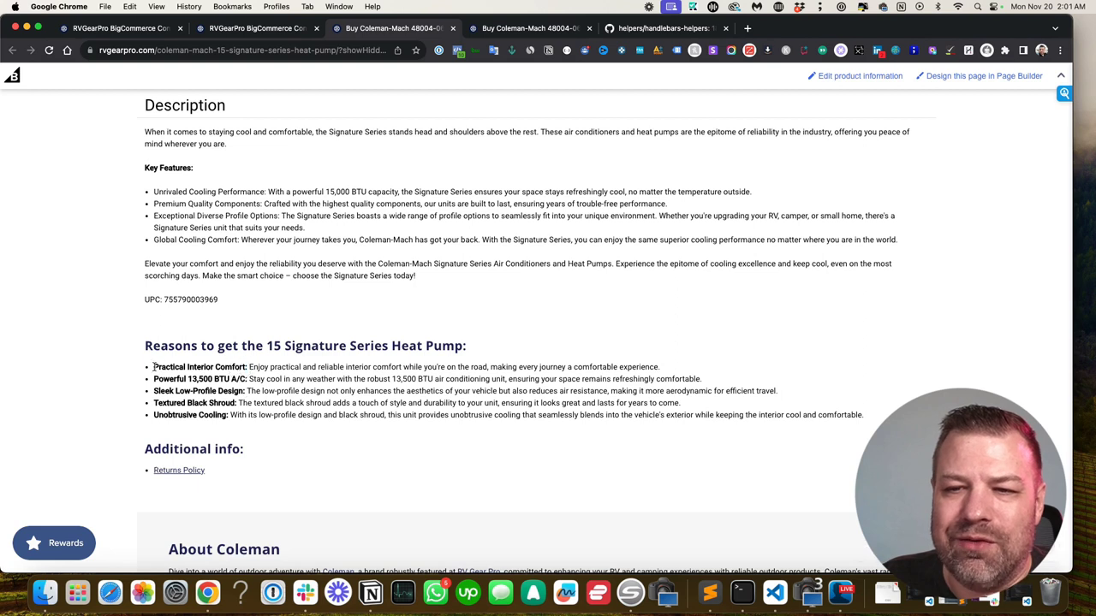
pyautogui.moveTo(154, 366); pyautogui.dragTo(248, 368)
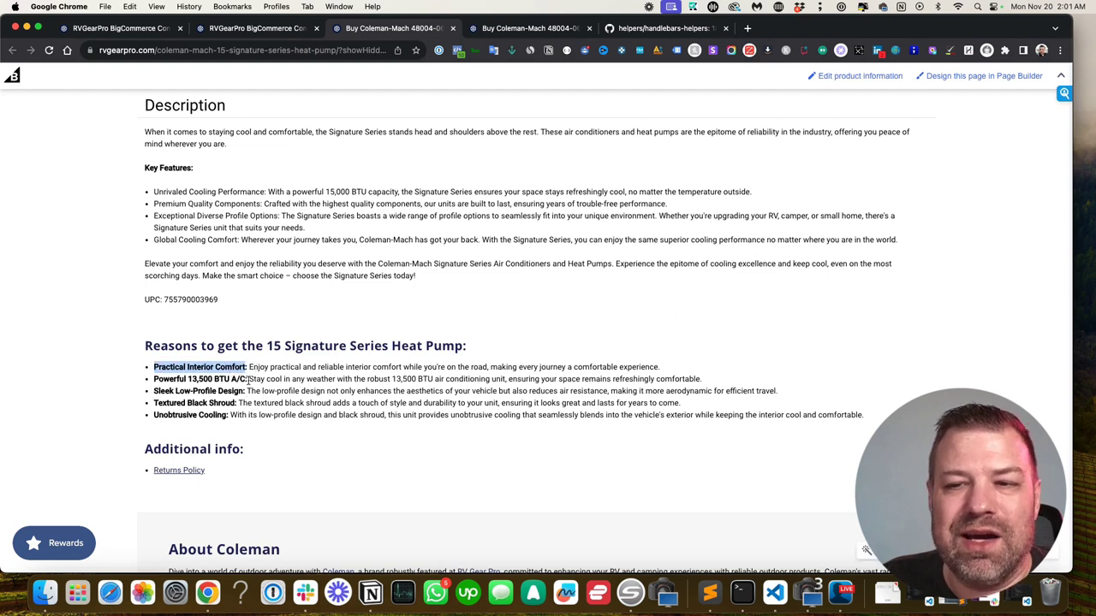
pyautogui.click(253, 367)
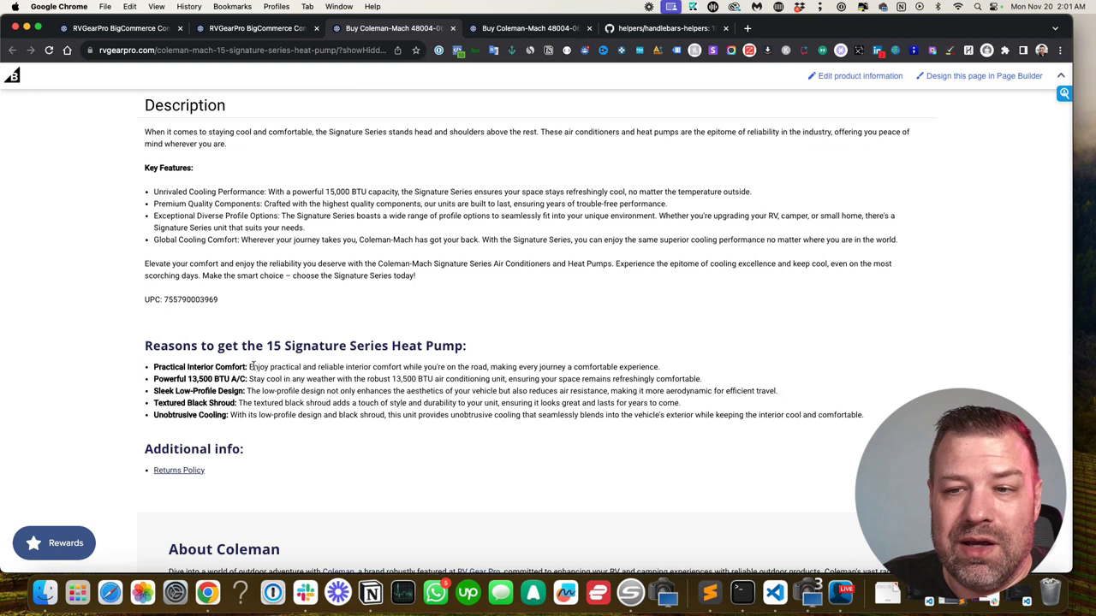
# Examine the description text after the colon in the Practical Interior Comfort bullet and the "Reasons to get the" heading above it
pyautogui.moveTo(249, 366); pyautogui.dragTo(685, 368)
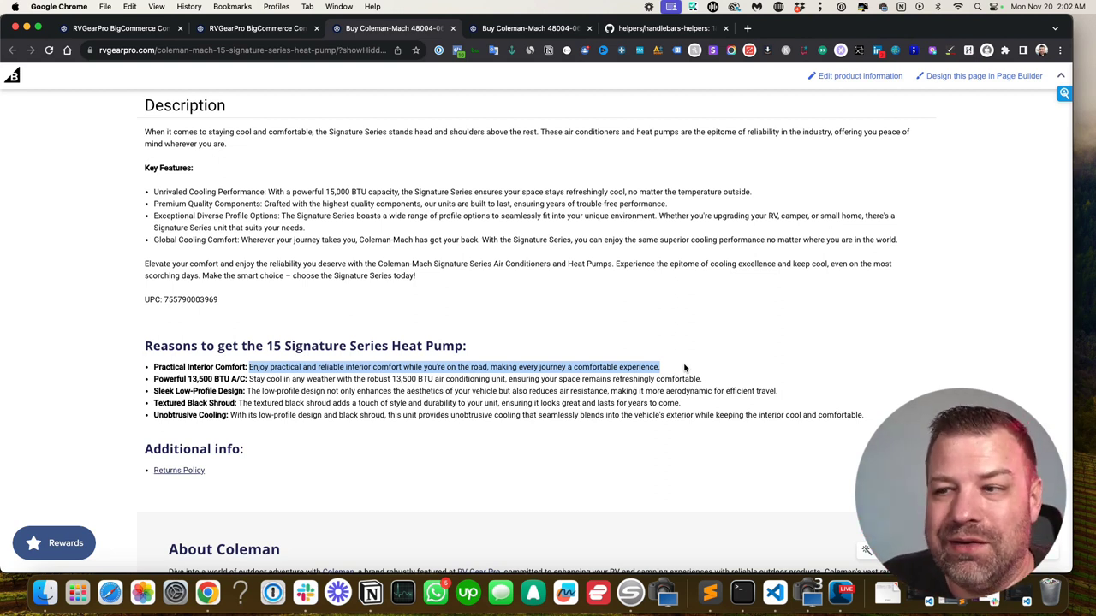
pyautogui.click(249, 367)
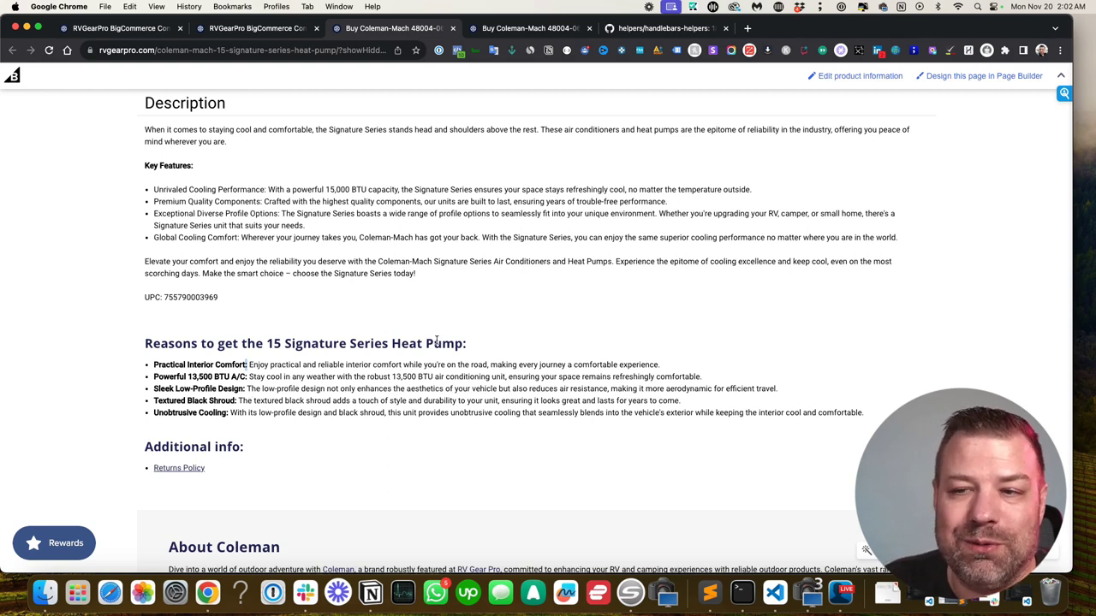
pyautogui.moveTo(468, 344); pyautogui.dragTo(134, 342)
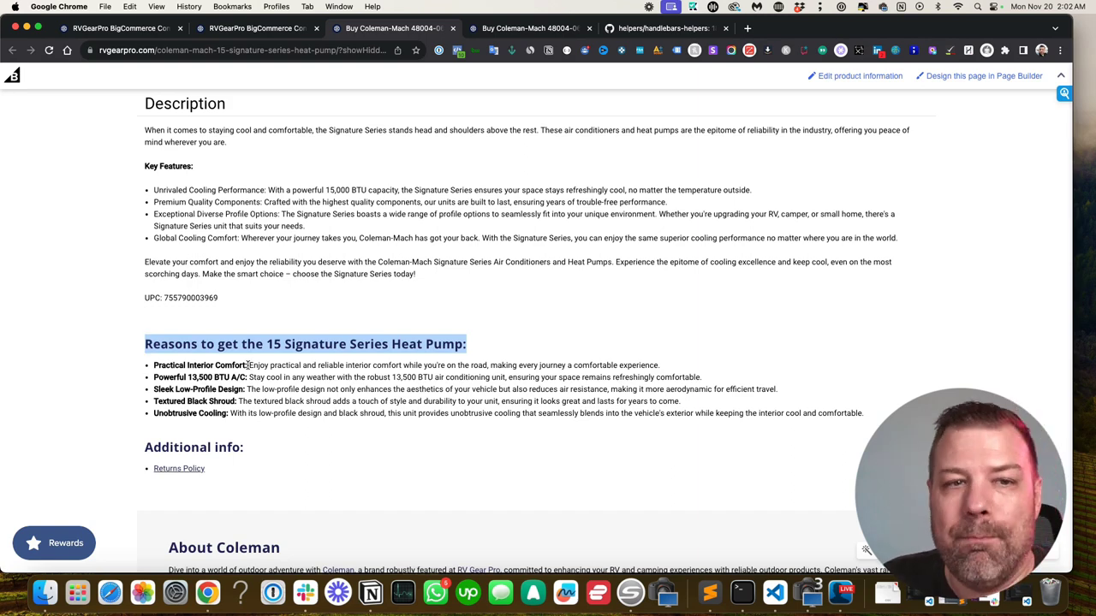
# Compare the short feature checklist below the SKU with the detailed bullets in the reasons section, including the Practical Interior Comfort description
pyautogui.scroll(10, 403, 398)
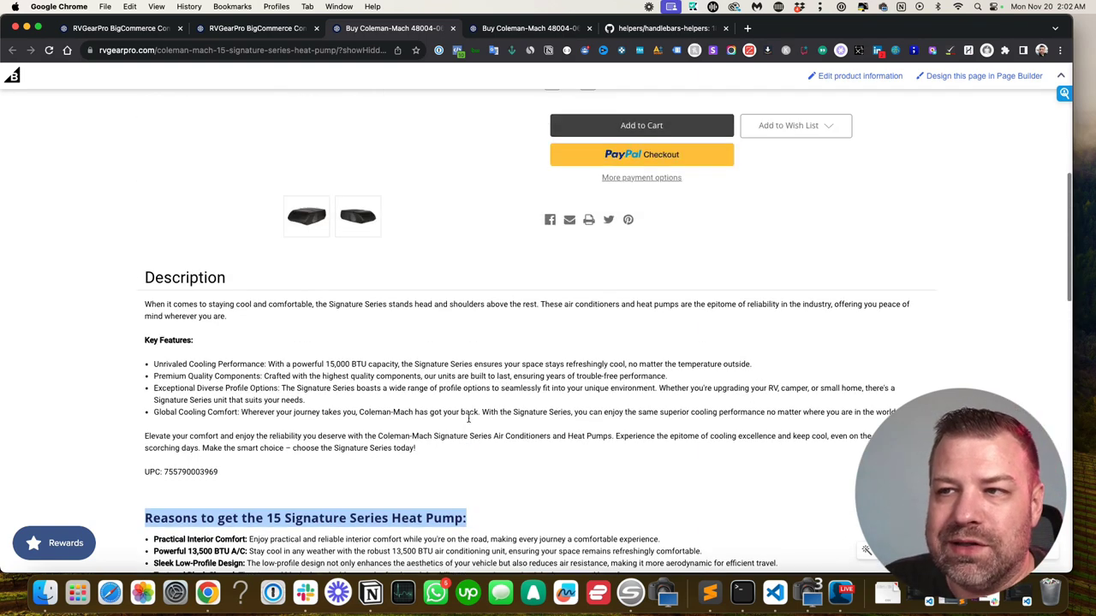
pyautogui.moveTo(620, 238); pyautogui.dragTo(542, 190)
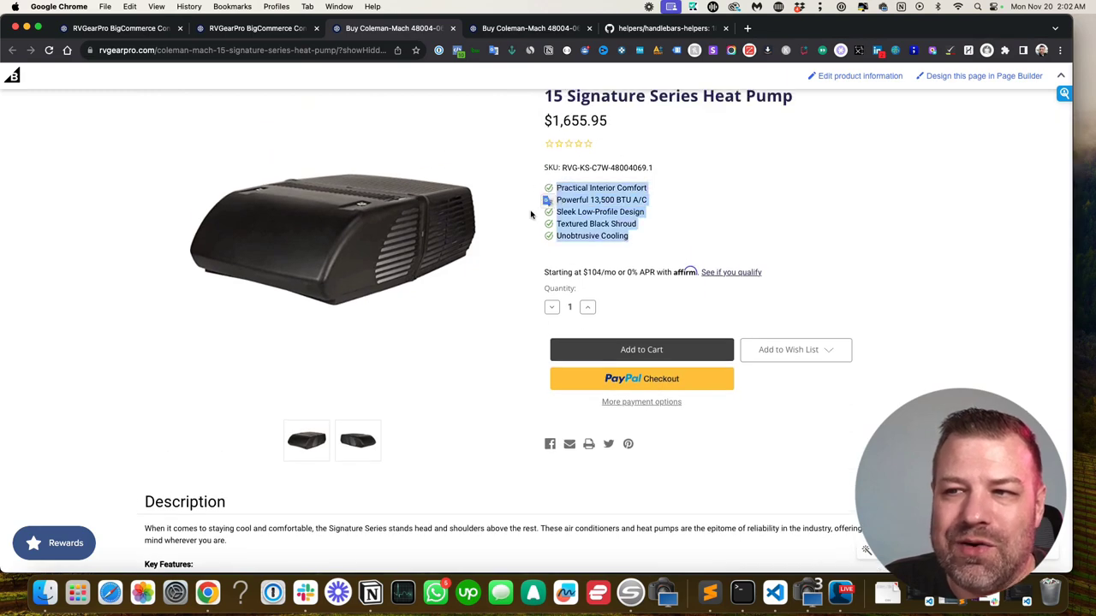
pyautogui.scroll(-10, 602, 216)
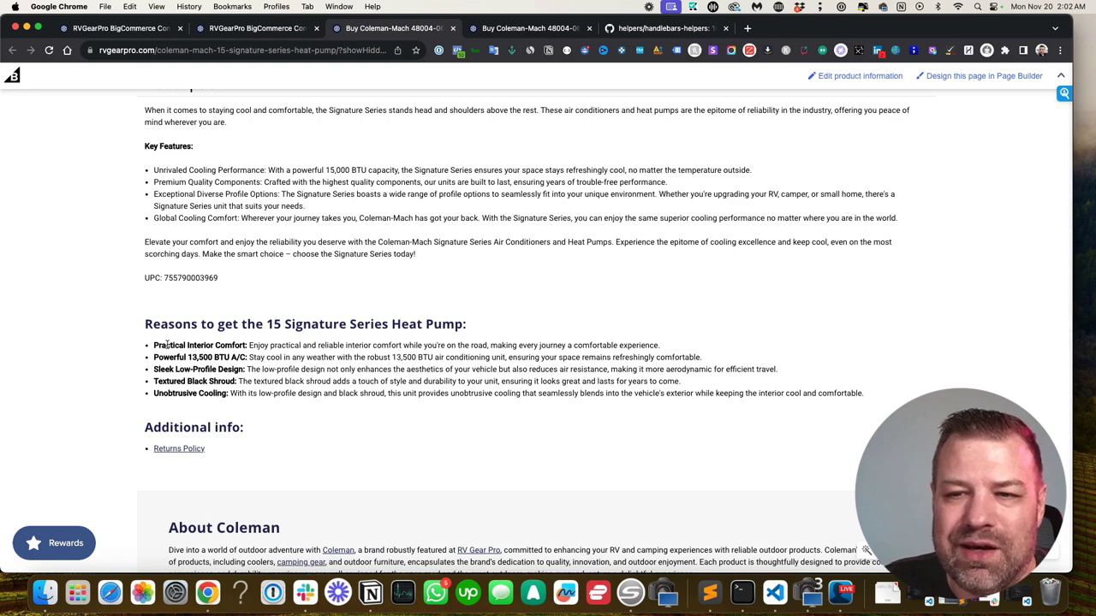
pyautogui.scroll(1, 338, 399)
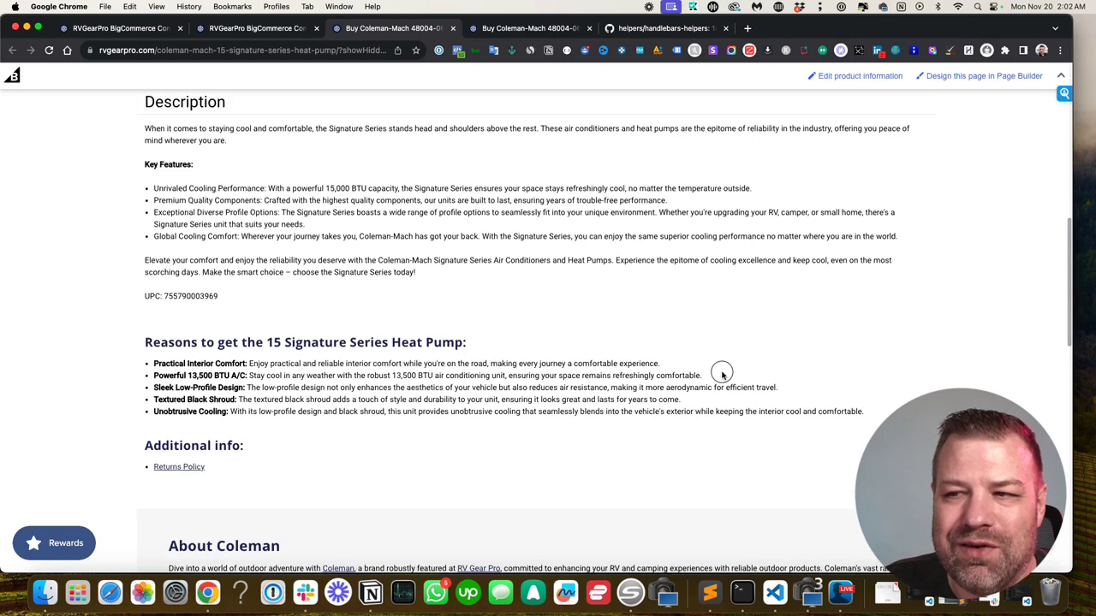
pyautogui.moveTo(719, 377); pyautogui.dragTo(665, 369)
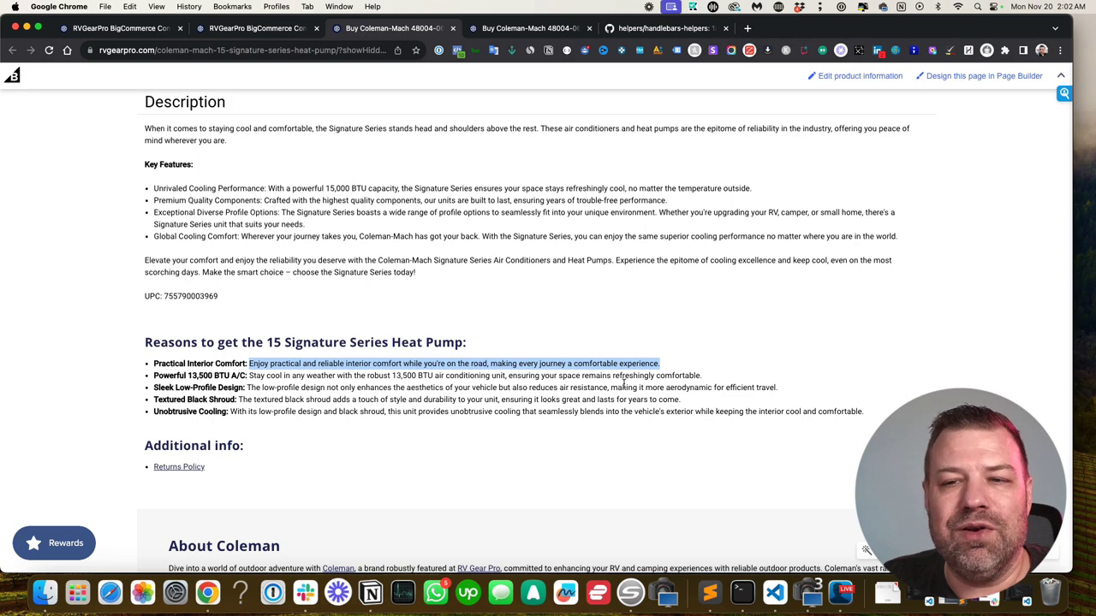
# Review the short checklist below the SKU, from Practical Interior Comfort through Unobtrusive Cooling, and its place under the product title
pyautogui.scroll(8, 623, 383)
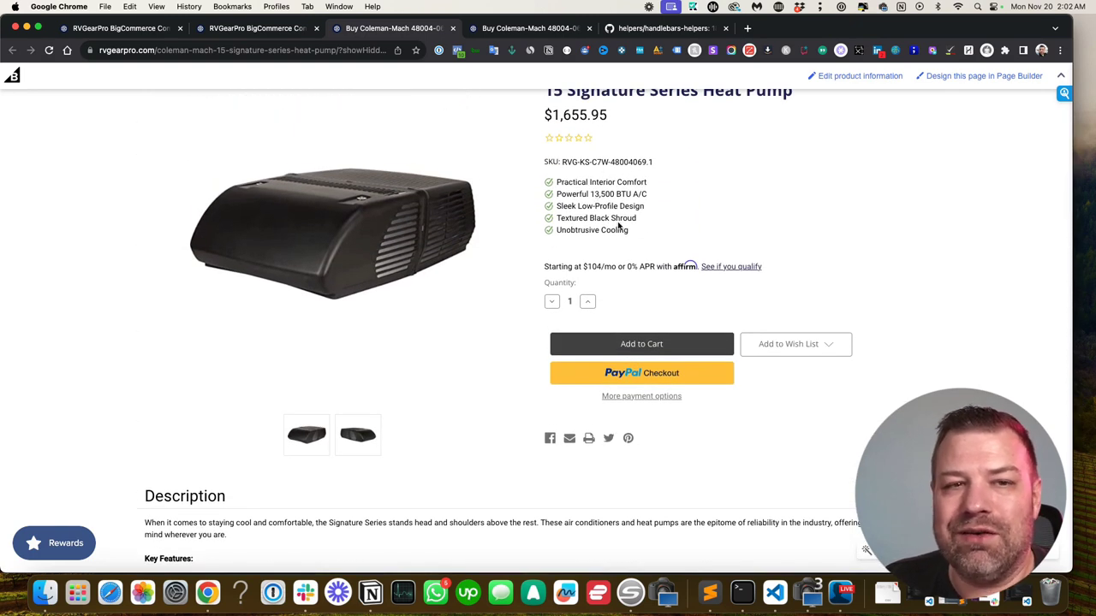
pyautogui.moveTo(648, 188); pyautogui.dragTo(554, 184)
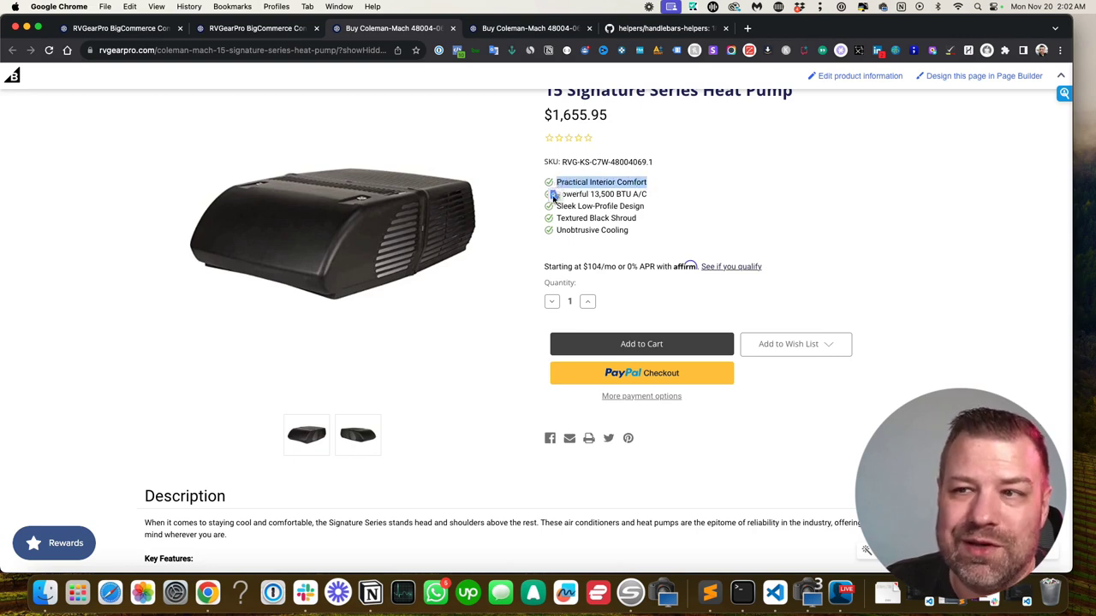
pyautogui.moveTo(640, 232); pyautogui.dragTo(543, 183)
pyautogui.scroll(1, 635, 239)
pyautogui.scroll(1, 635, 239)
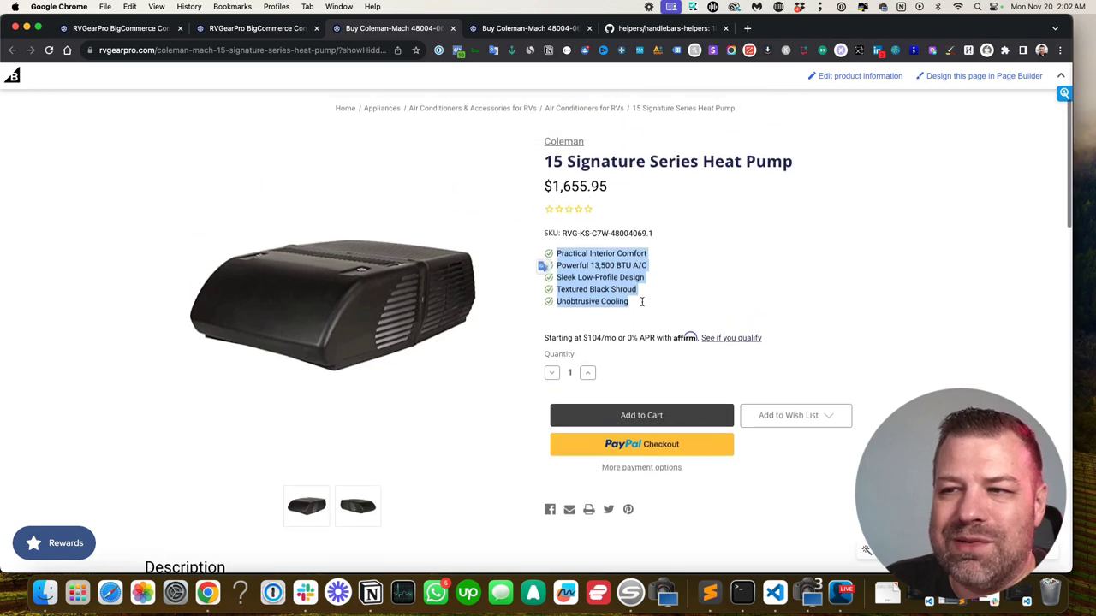
pyautogui.moveTo(630, 301); pyautogui.dragTo(543, 255)
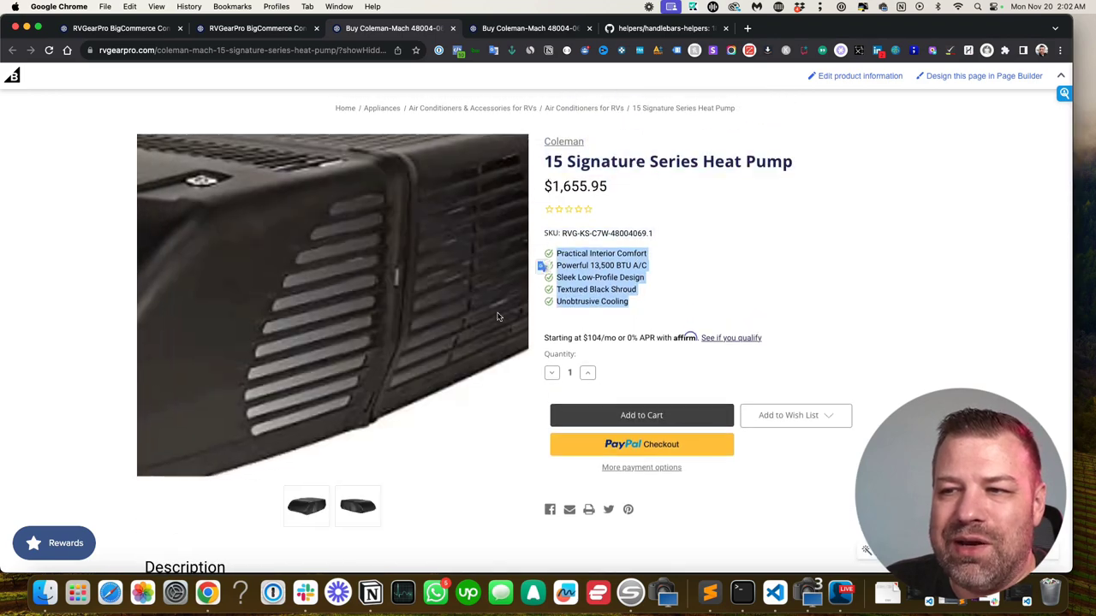
# Review the whole "Reasons to get the 15 Signature Series Heat Pump" section, from its heading through the Unobtrusive Cooling bullet
pyautogui.scroll(-10, 779, 420)
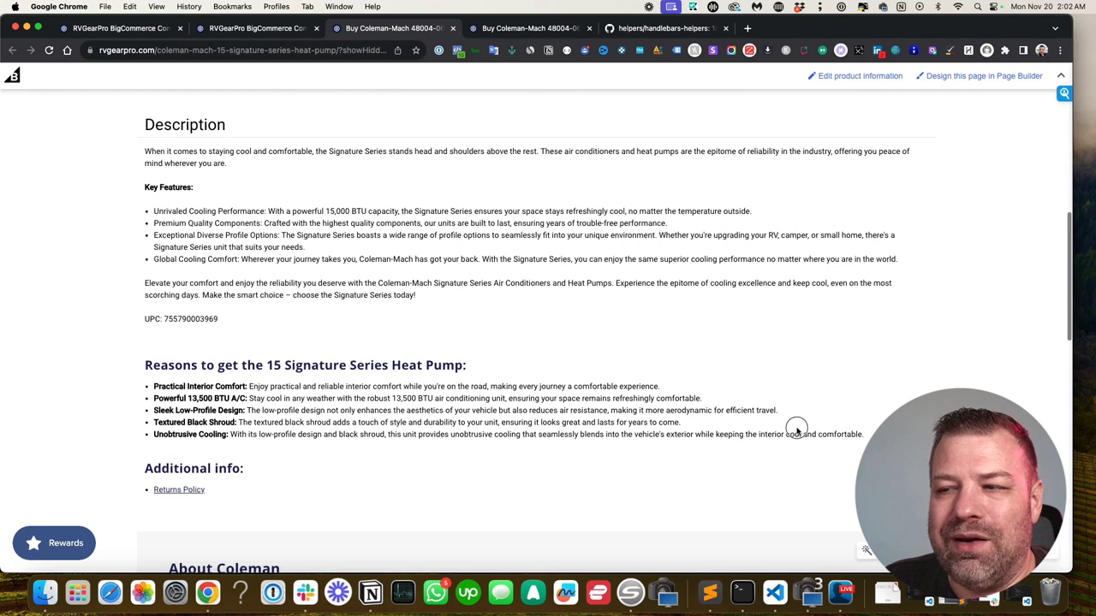
pyautogui.moveTo(866, 436); pyautogui.dragTo(143, 370)
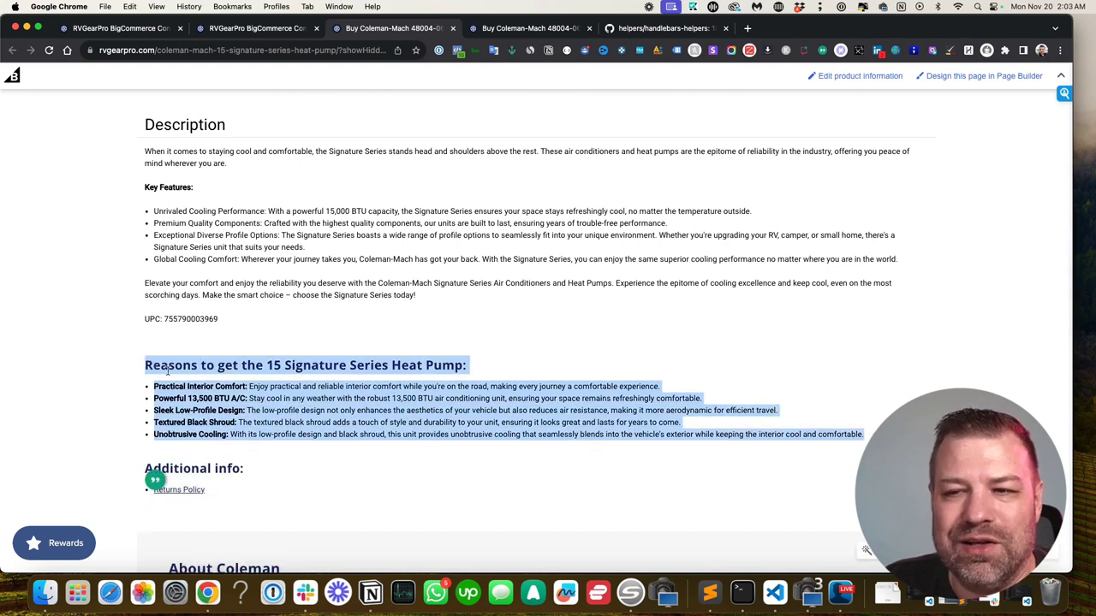
pyautogui.click(519, 368)
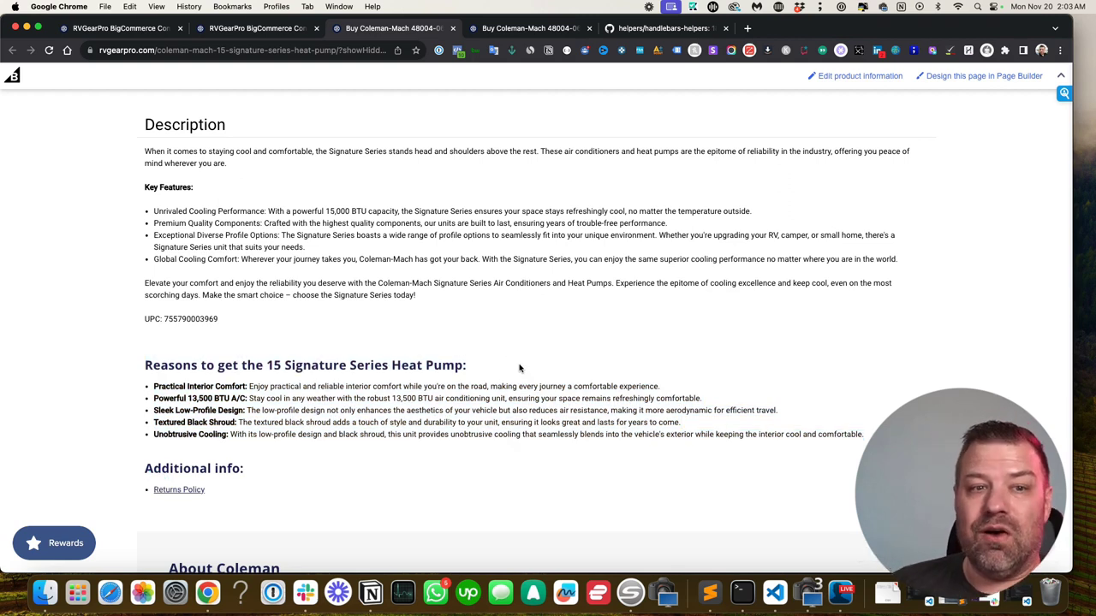